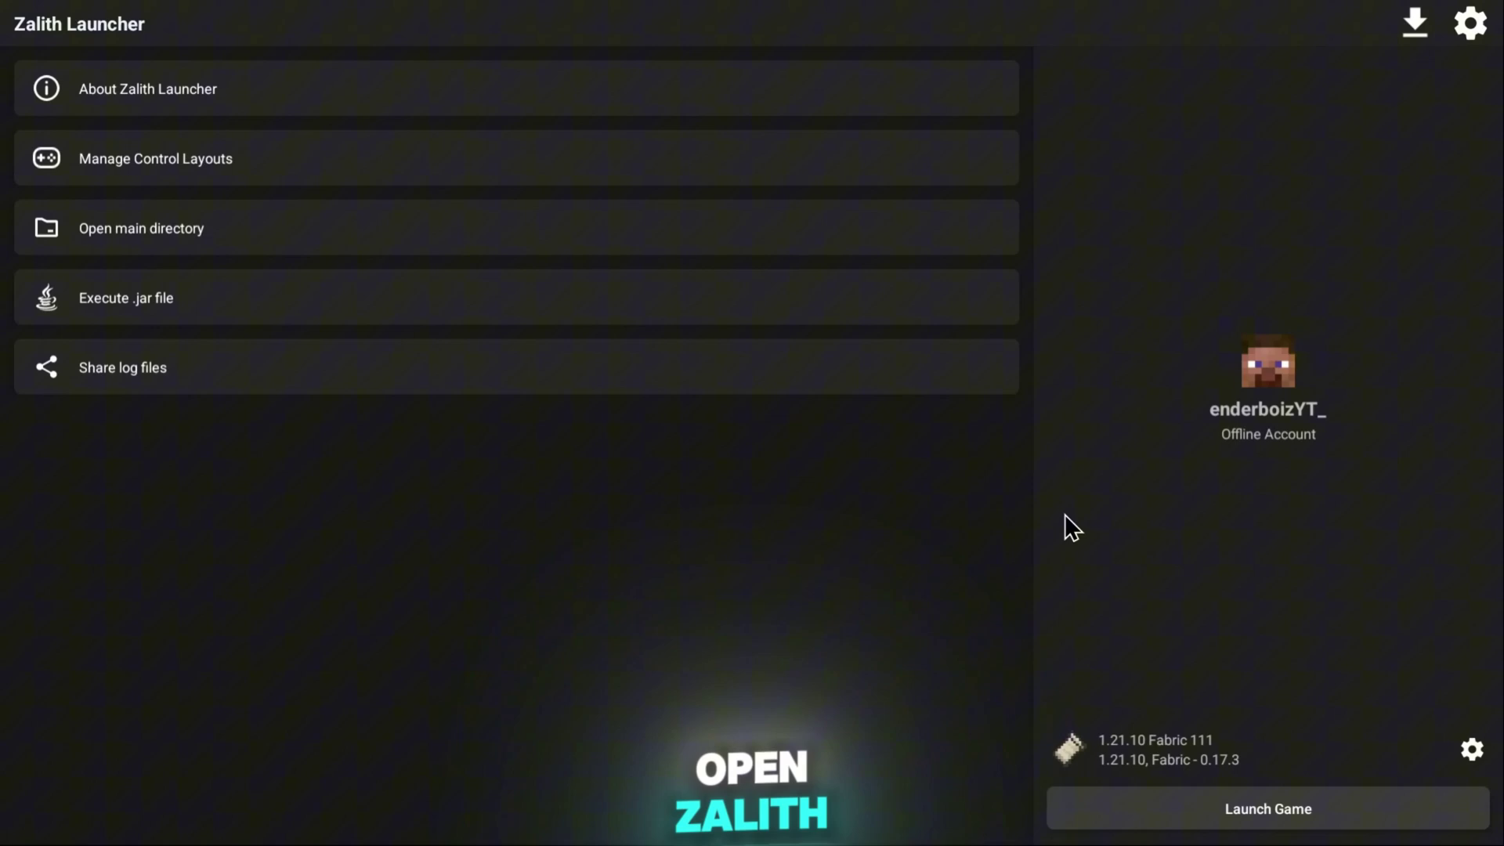
Step: Set the MobileGlues renderer, 54% resolution scaling (1036 x 582), and enable the system Vulkan driver
left_click(1470, 23)
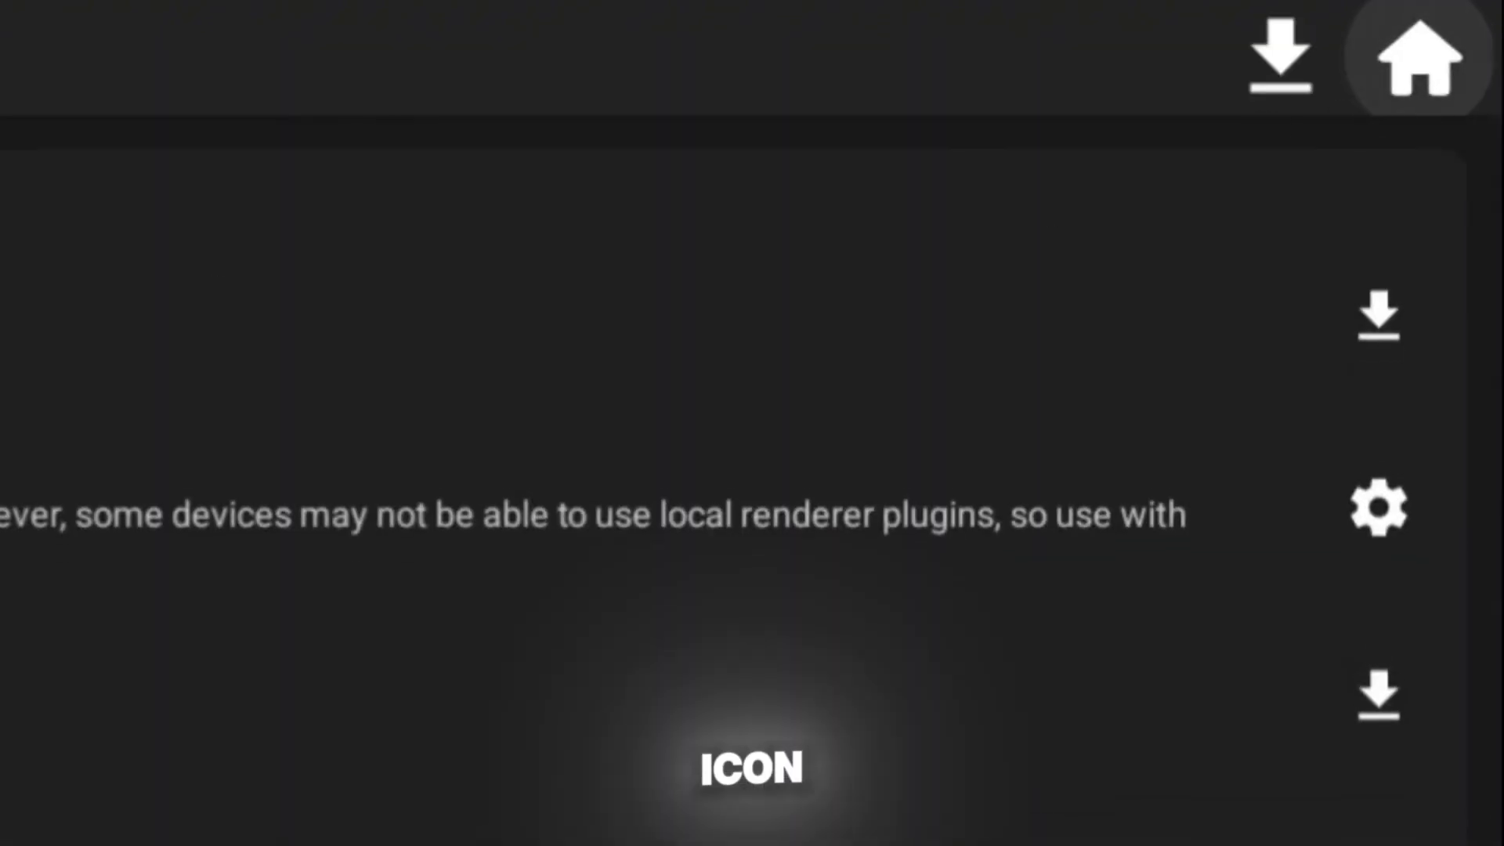
left_click(188, 235)
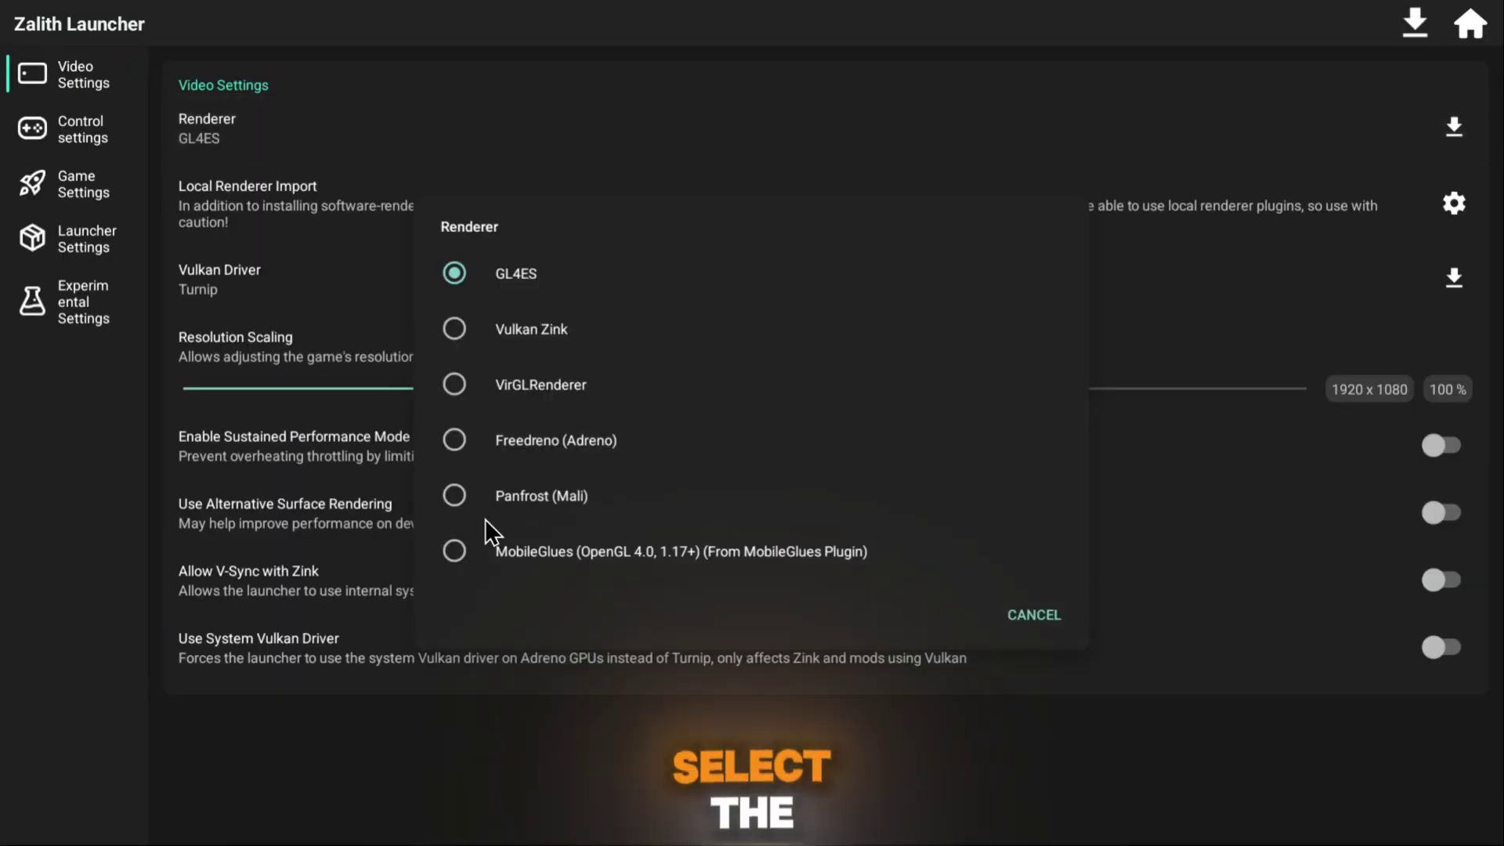
left_click(455, 552)
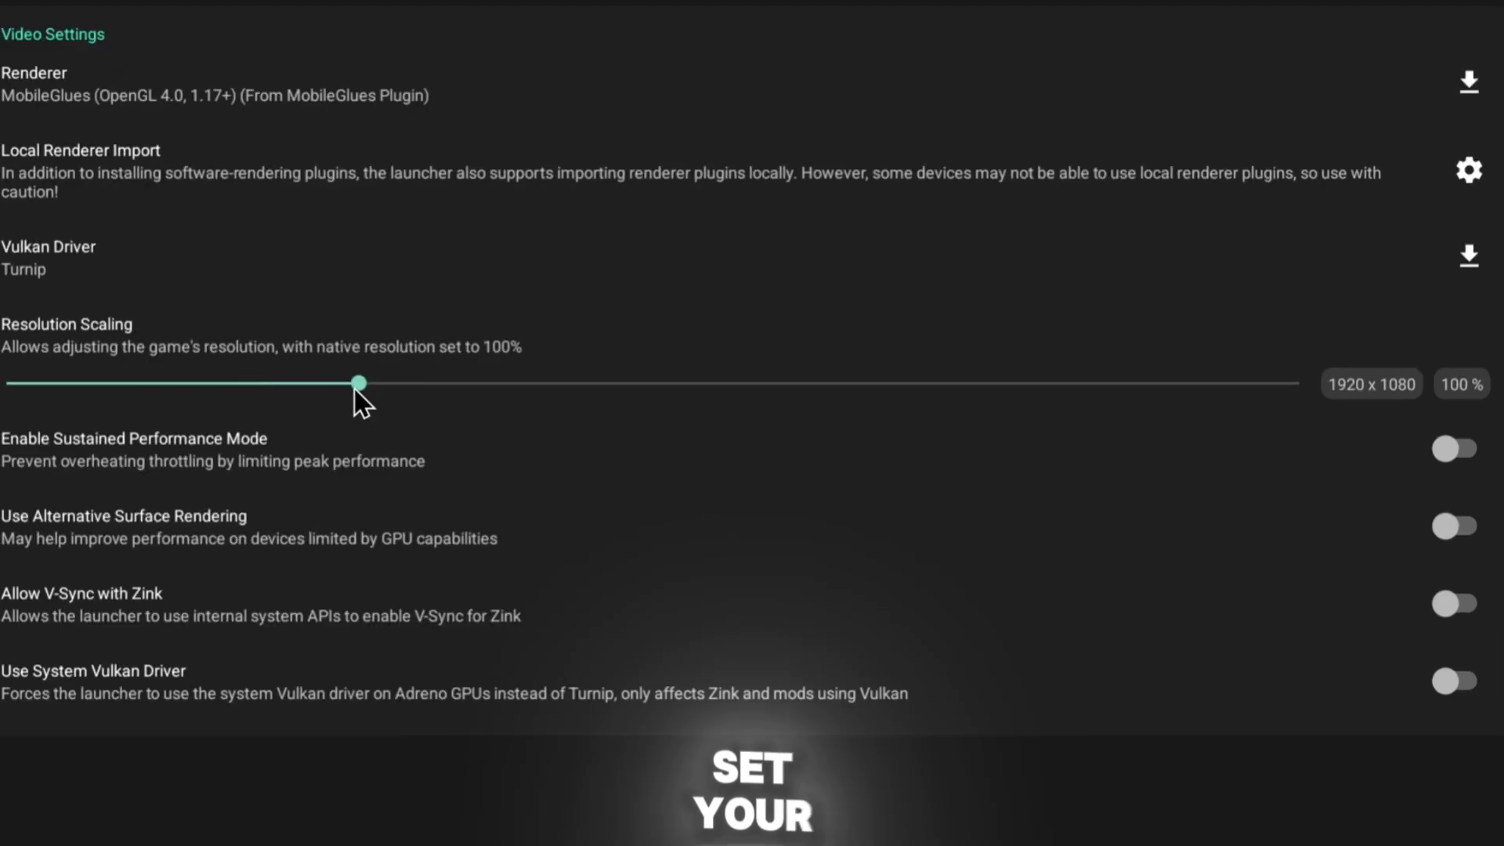
left_click_drag(284, 392, 147, 403)
left_click(1420, 645)
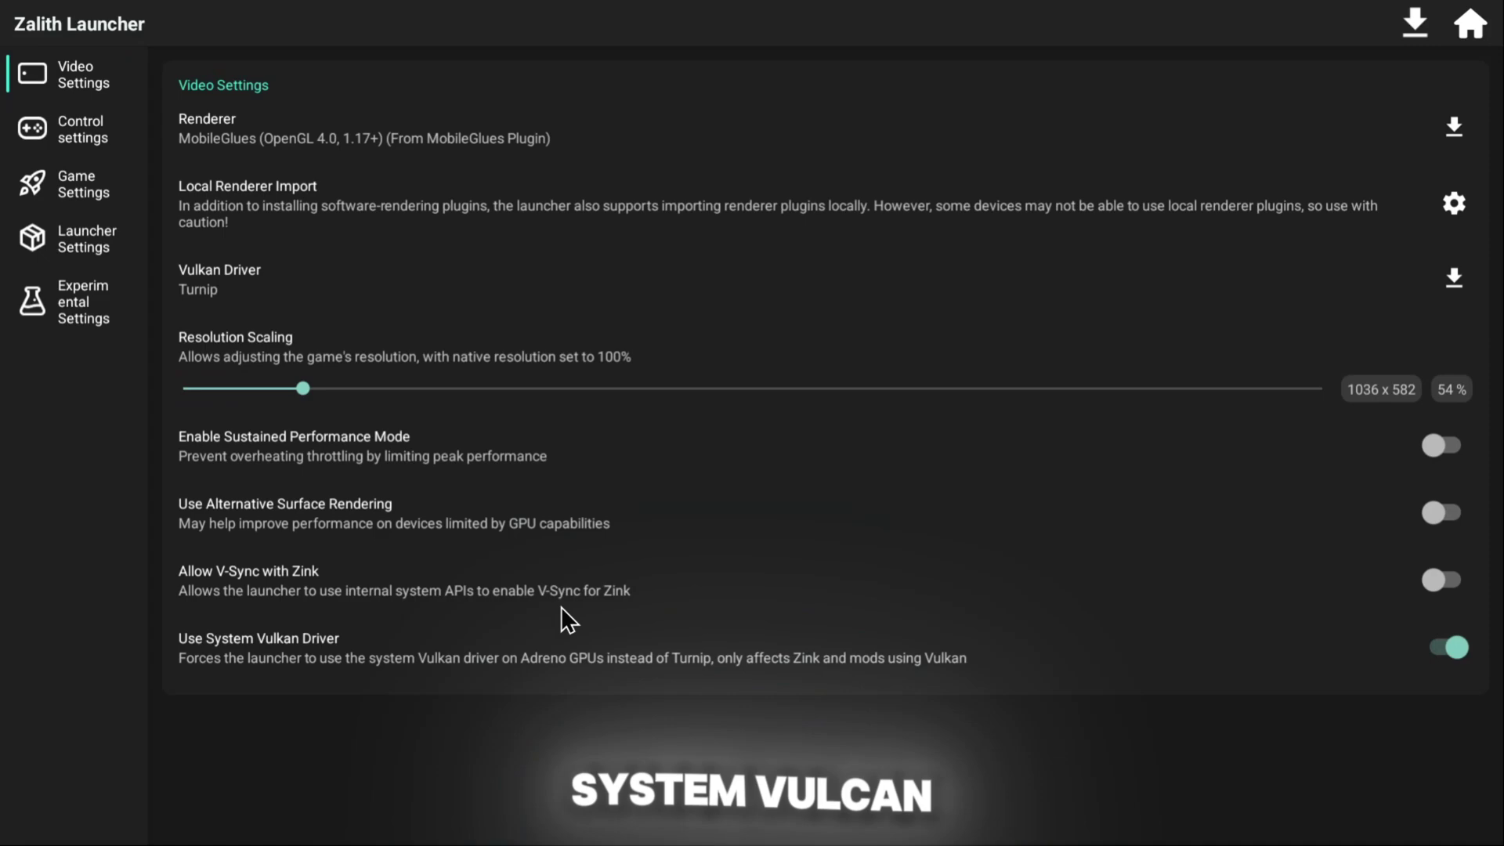
Step: In Game Settings, keep automatic Java runtime selection and raise memory allocation to 2686 MB
left_click(35, 186)
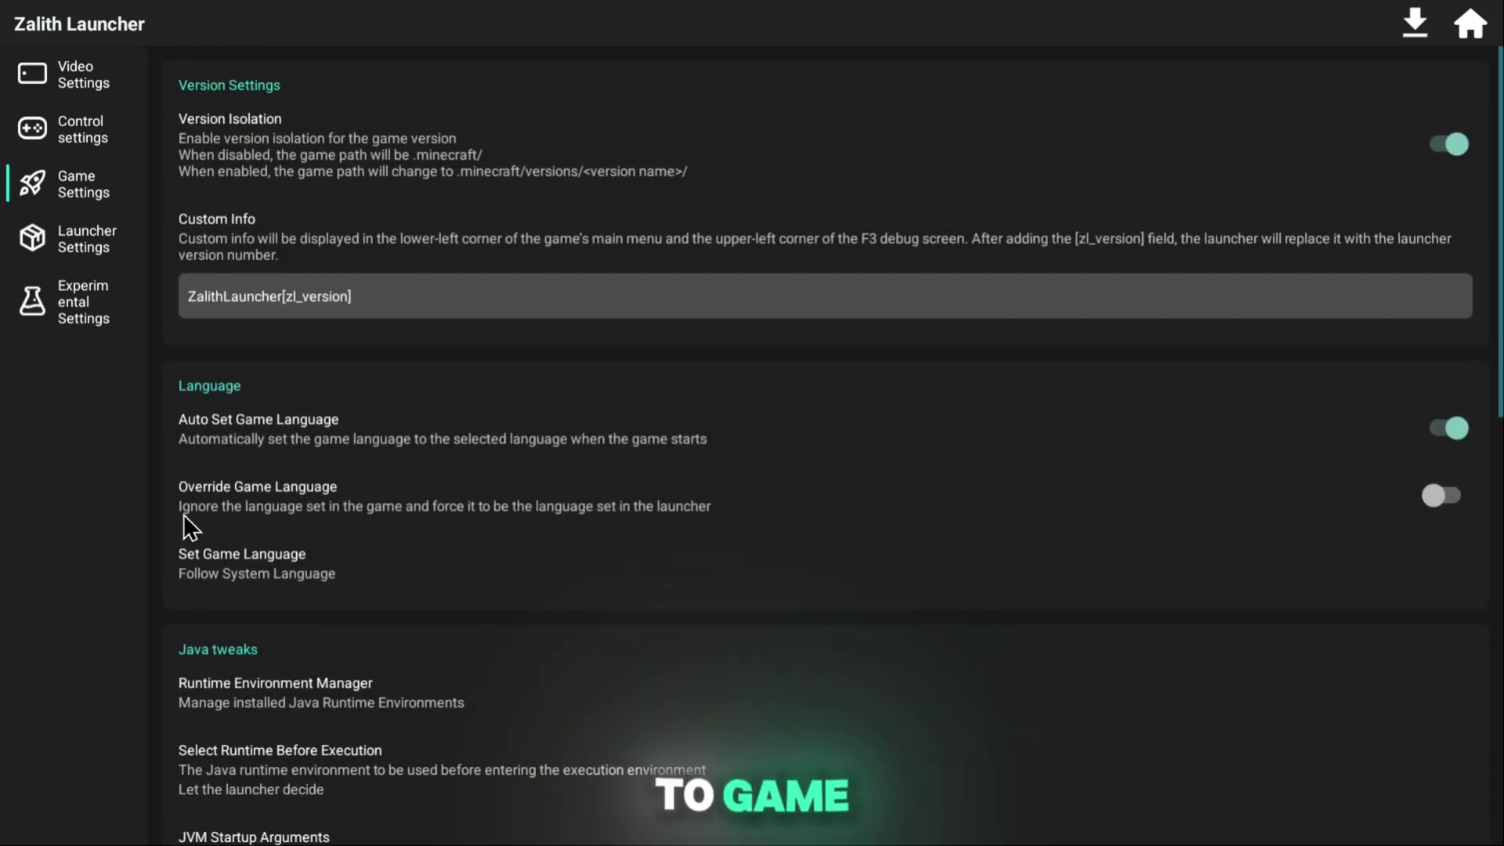
scroll(515, 544, "down", 5)
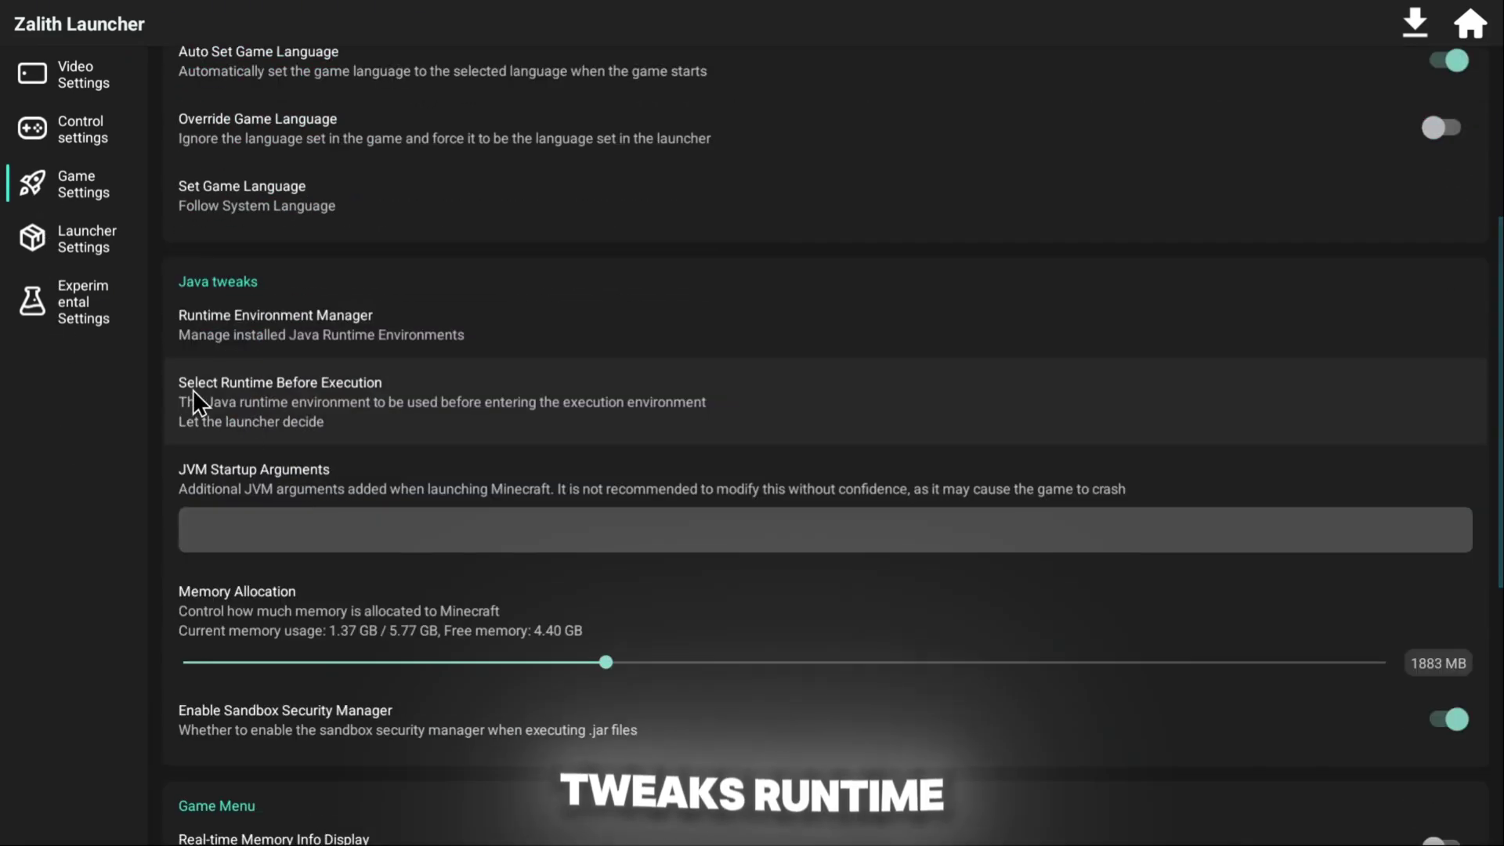
left_click(291, 322)
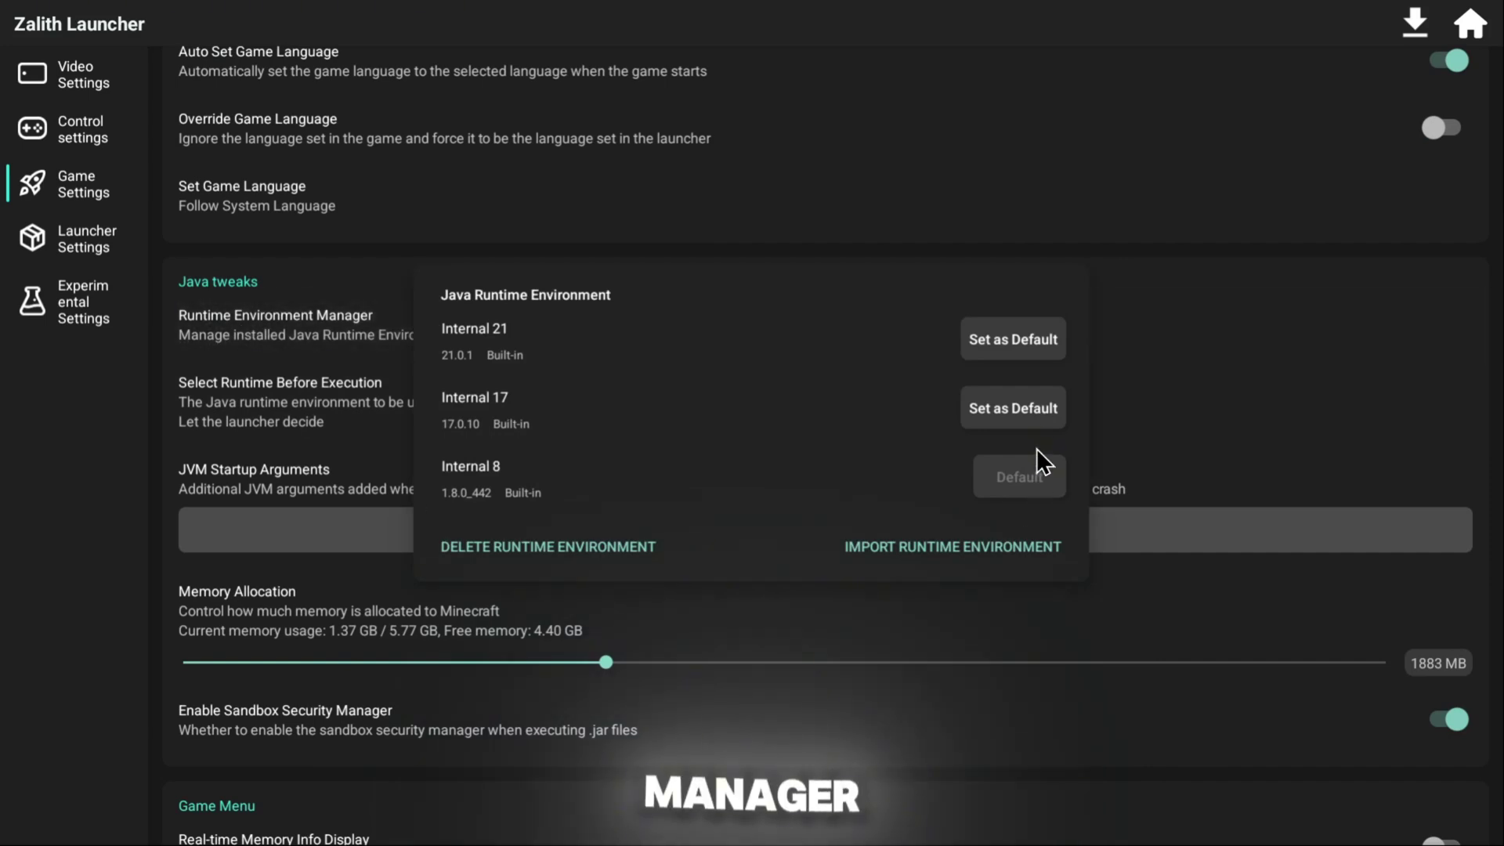
left_click(1157, 347)
left_click(206, 395)
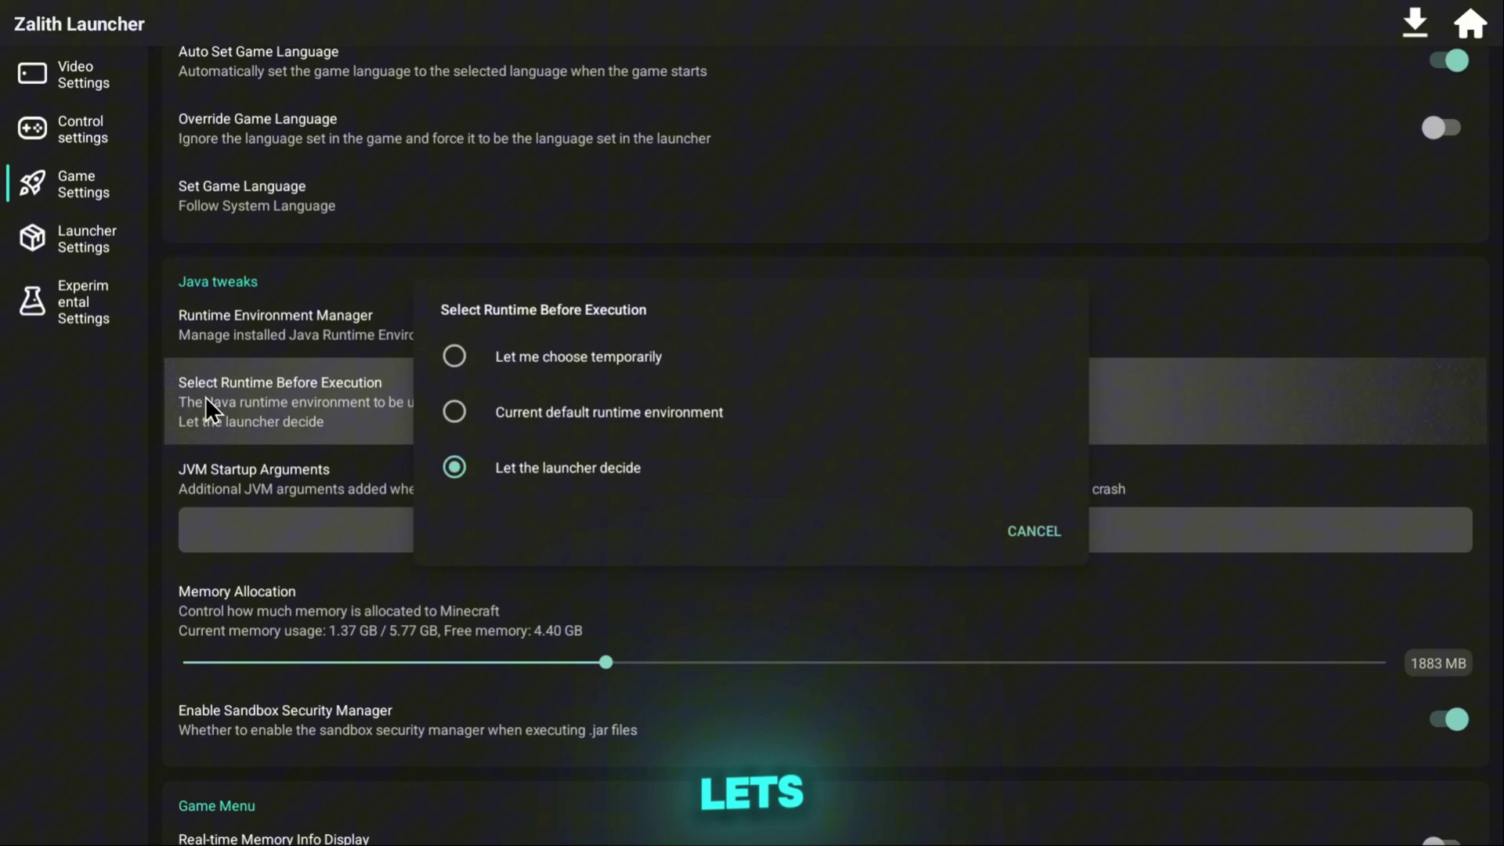
left_click(476, 471)
scroll(617, 517, "down", 2)
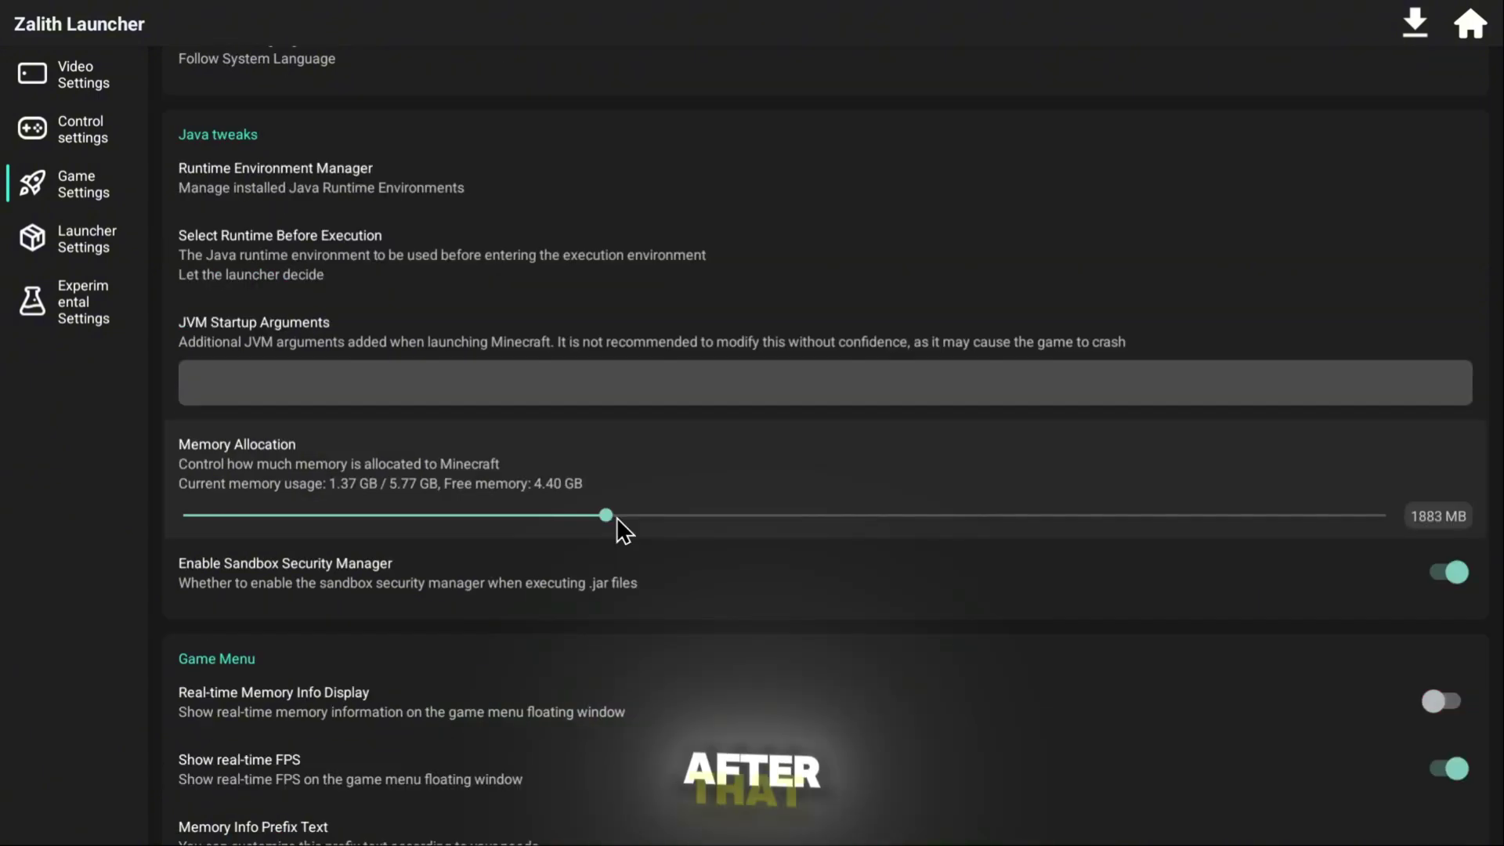
mouse_move(794, 516)
left_mouse_down()
mouse_move(1386, 527)
mouse_move(836, 516)
mouse_move(961, 517)
left_mouse_up()
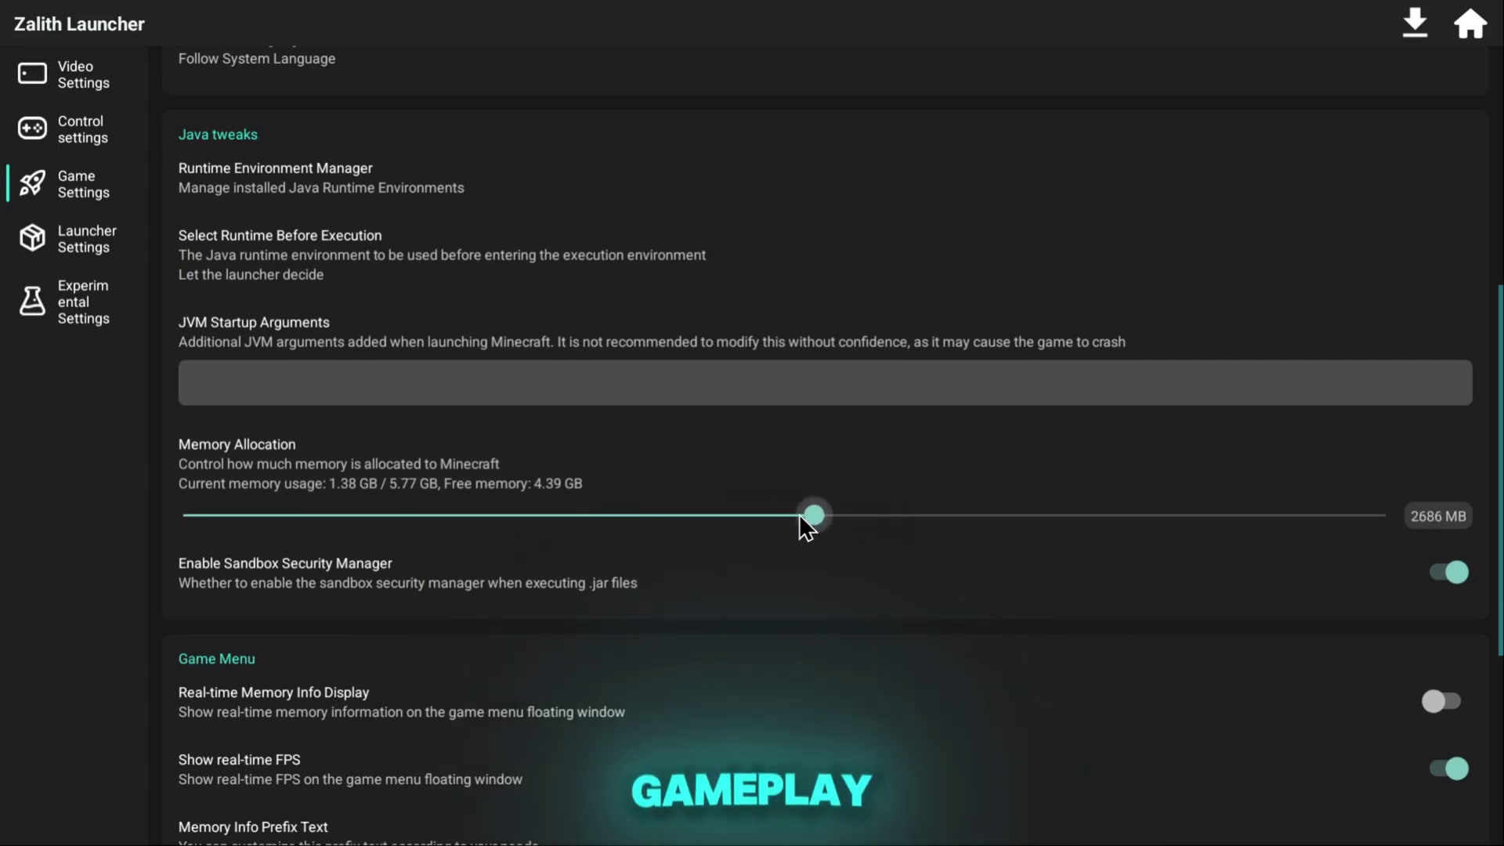
Step: Enable Force Renderer to Run on Big Core in Experimental Settings
scroll(436, 527, "down", 3)
left_click(61, 292)
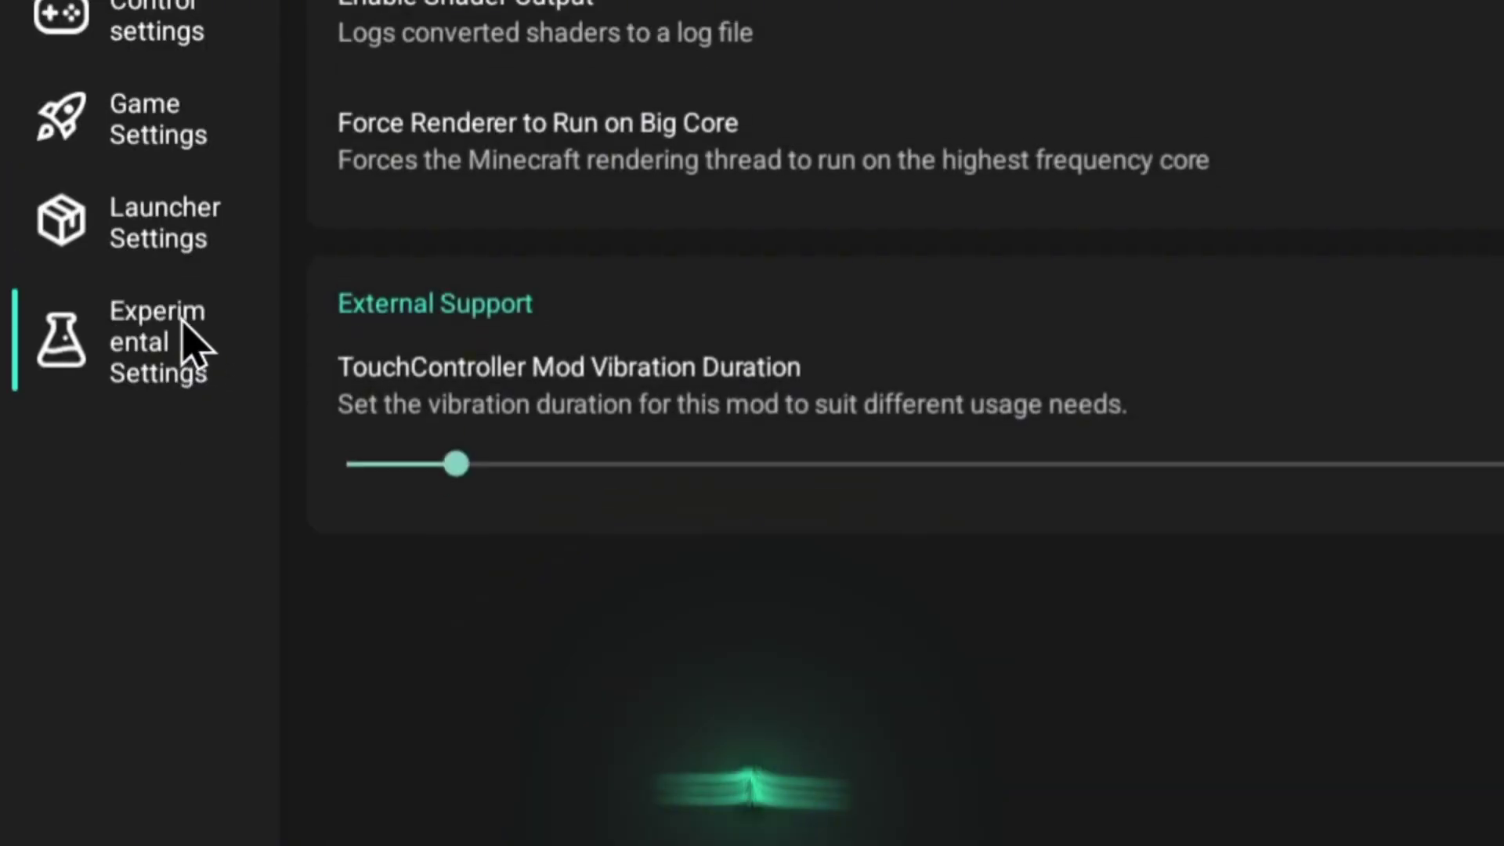
left_click(1438, 192)
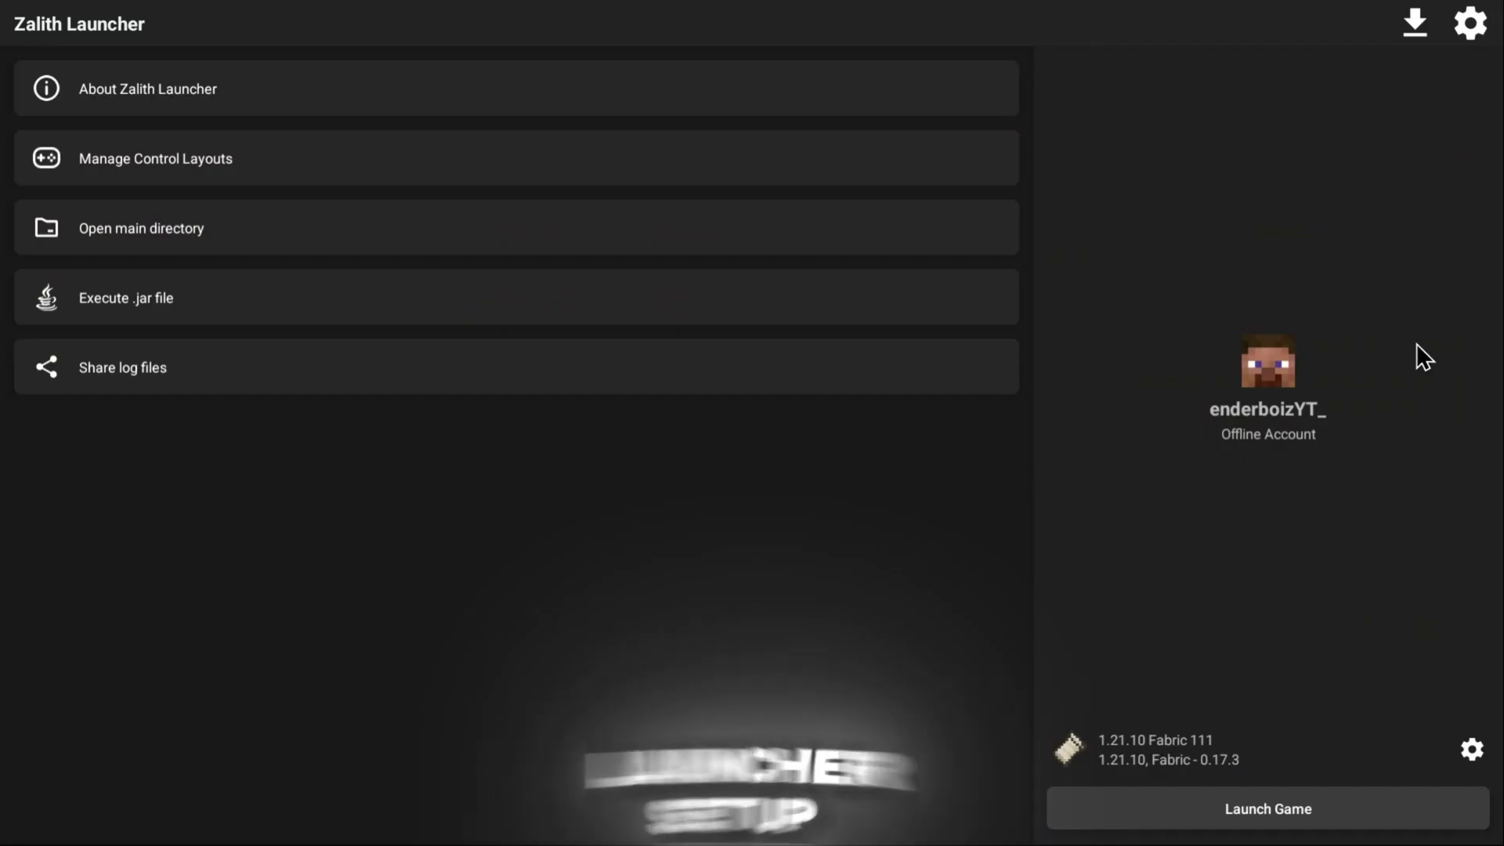
Step: Install Minecraft 1.21.10 with the Fabric 0.17.3 loader and Fabric API 0.138.3
left_click(1157, 755)
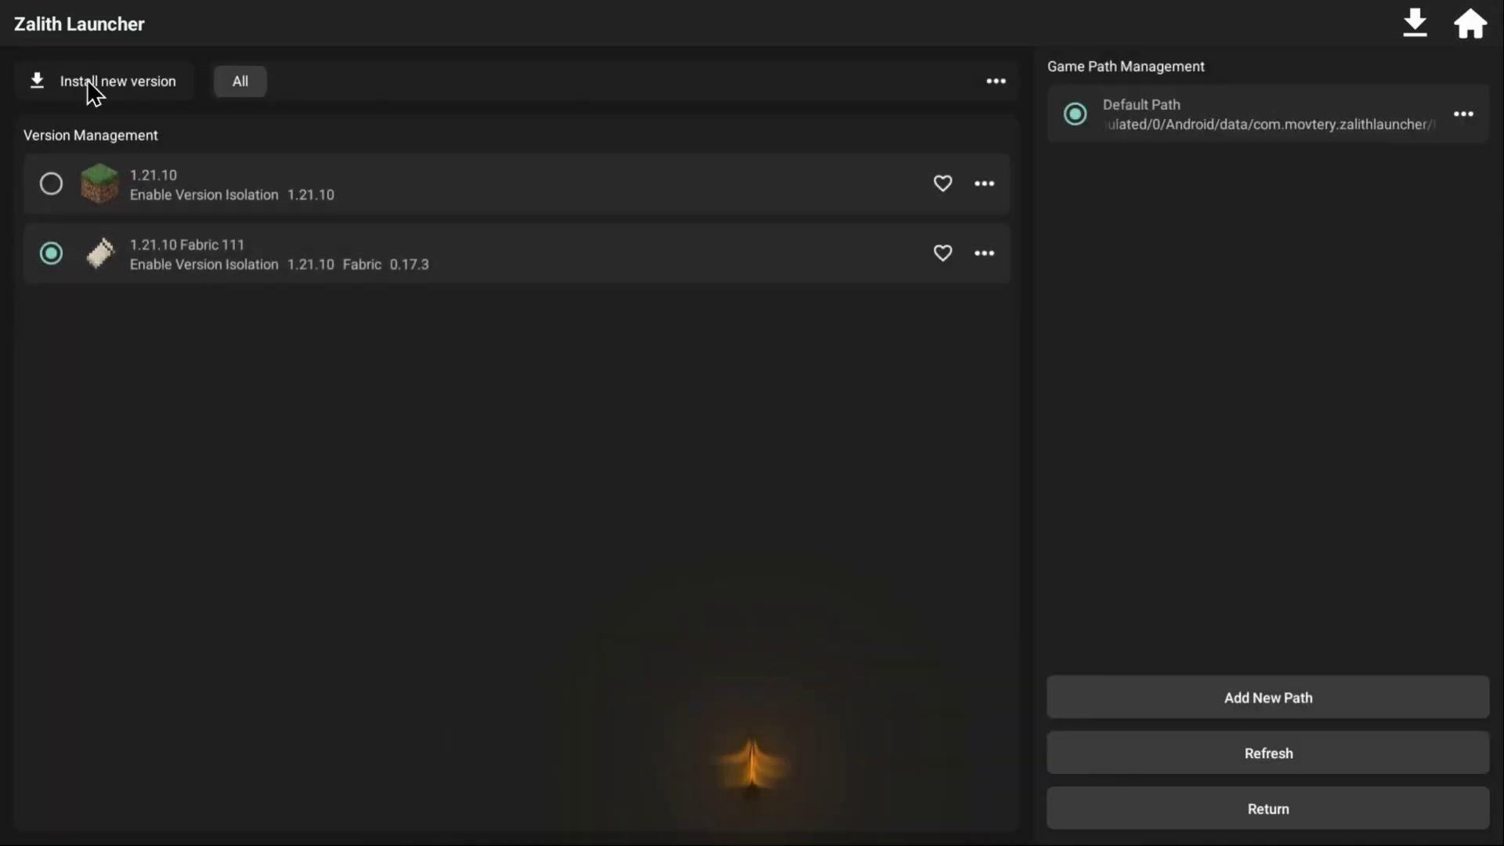
left_click(87, 78)
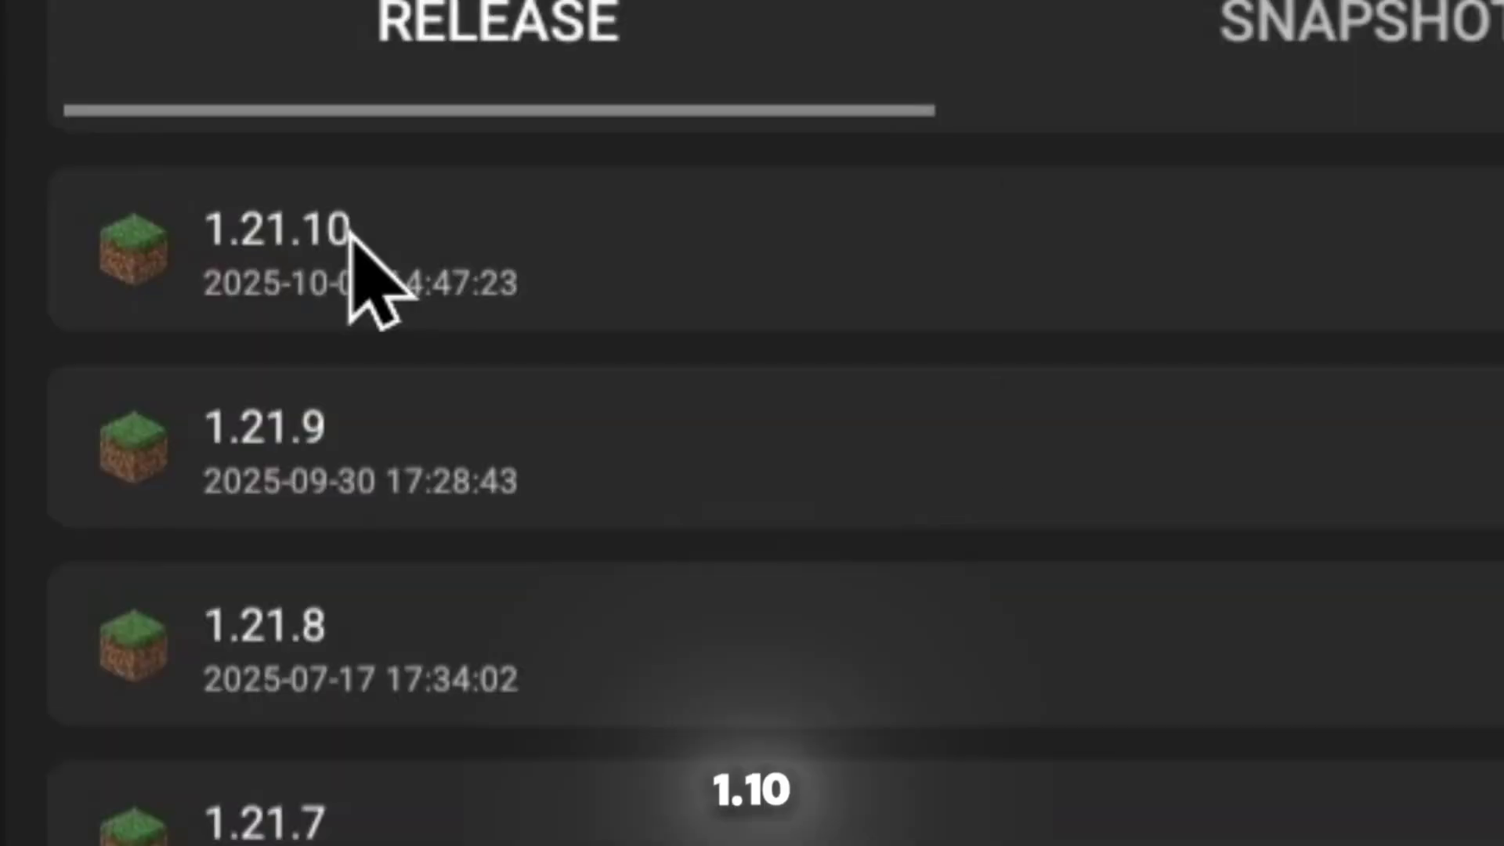
left_click(350, 235)
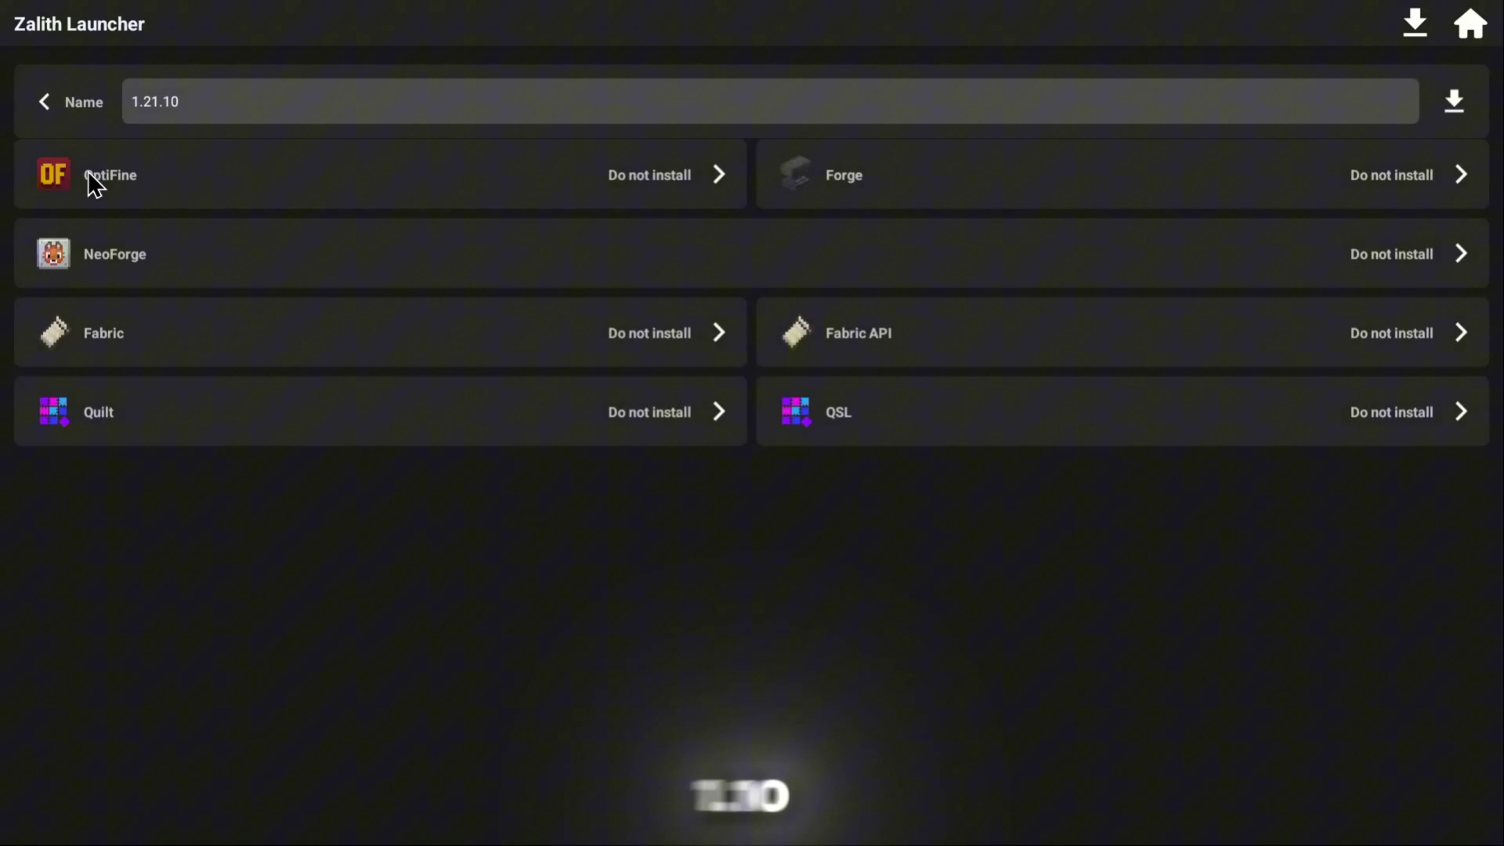
left_click(222, 334)
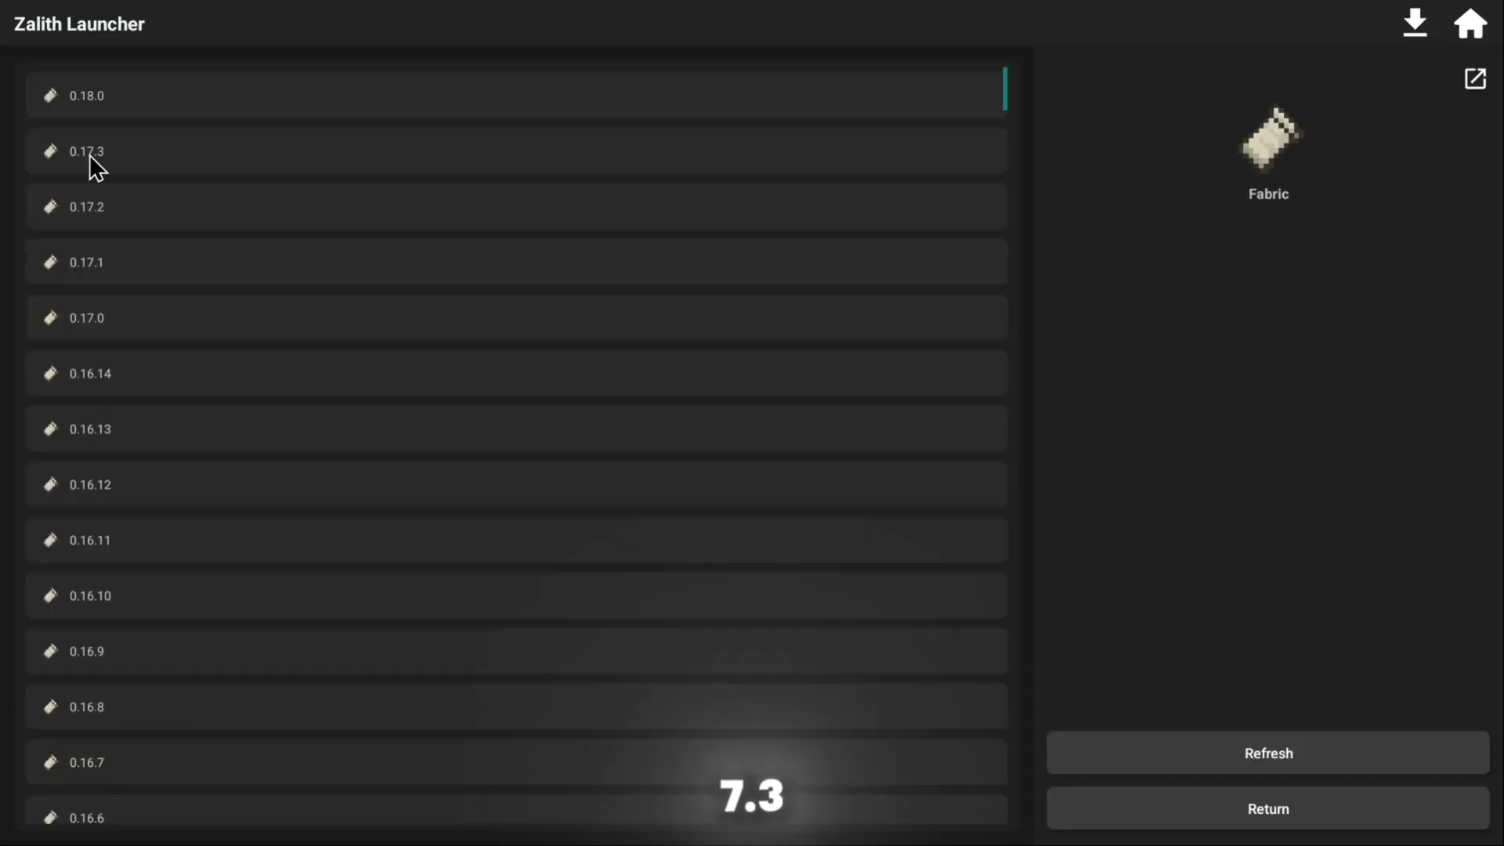
left_click(89, 154)
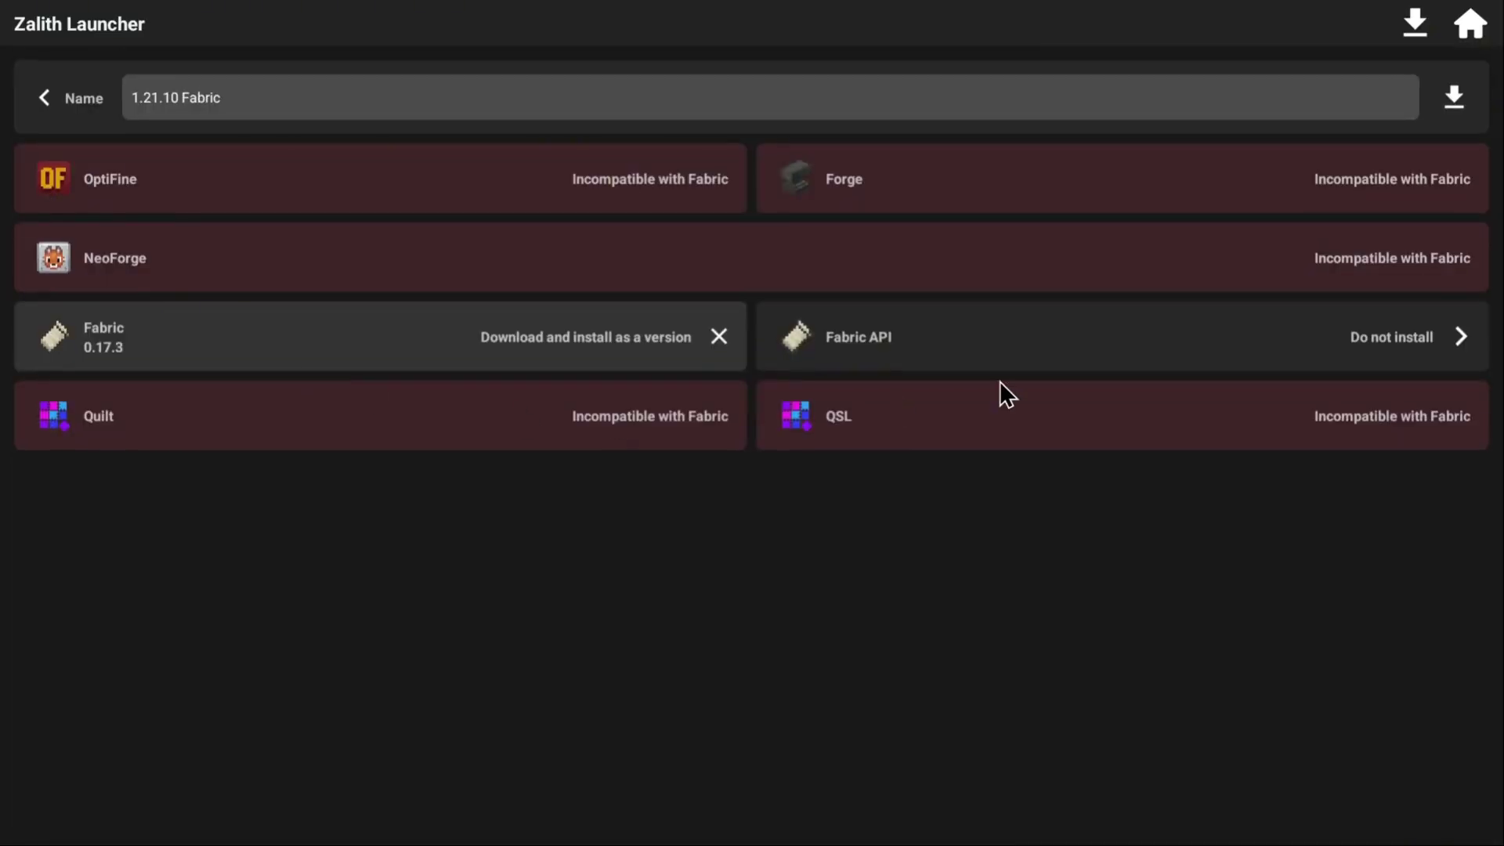
left_click(1256, 329)
left_click(132, 96)
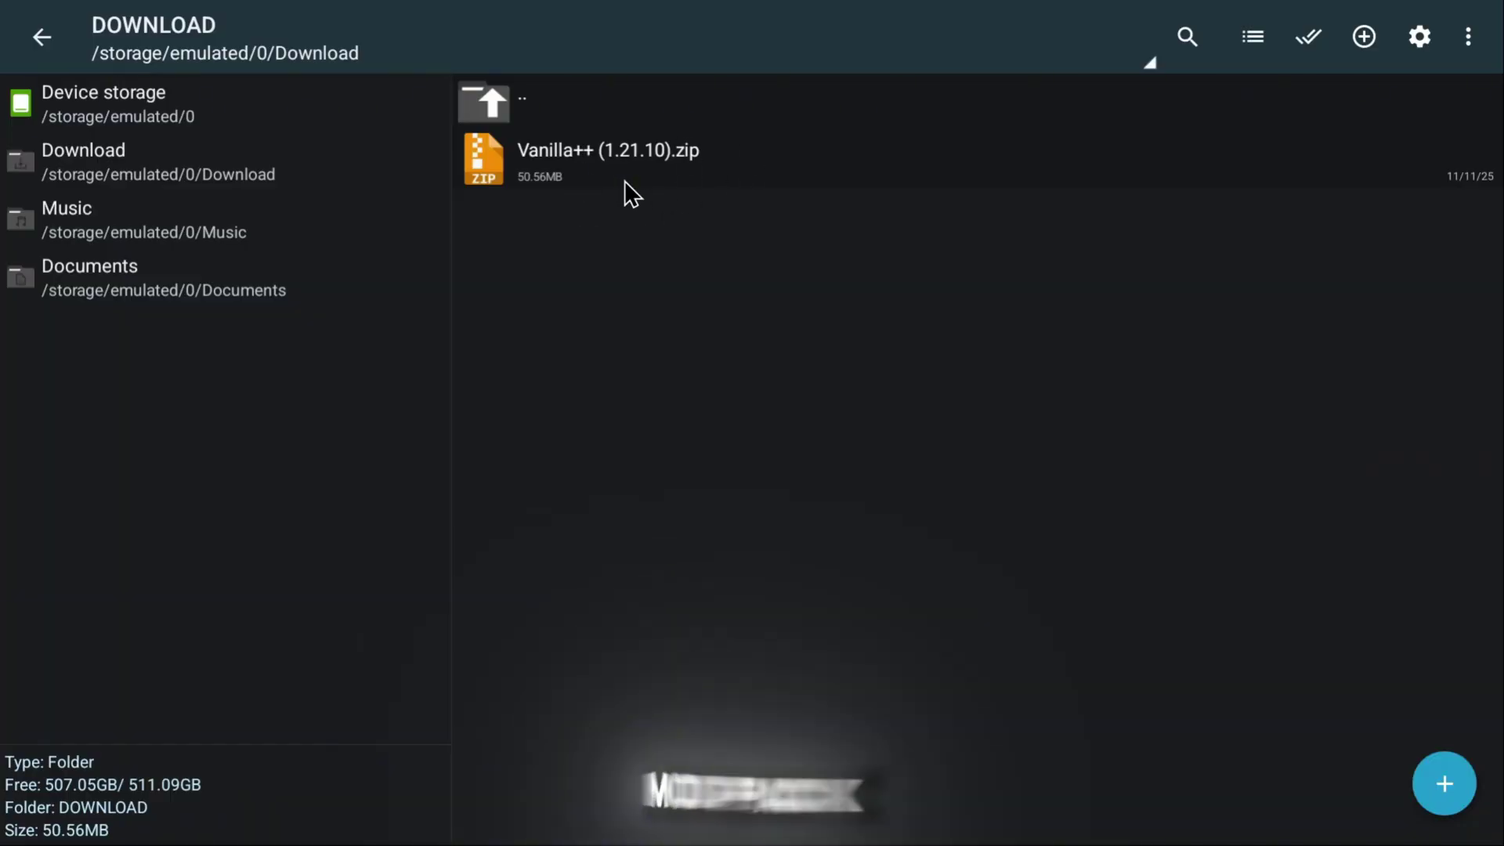
Step: Extract Vanilla++ (1.21.10).zip into a new Vanilla++ (1.21.10) folder in Download
left_click(633, 163)
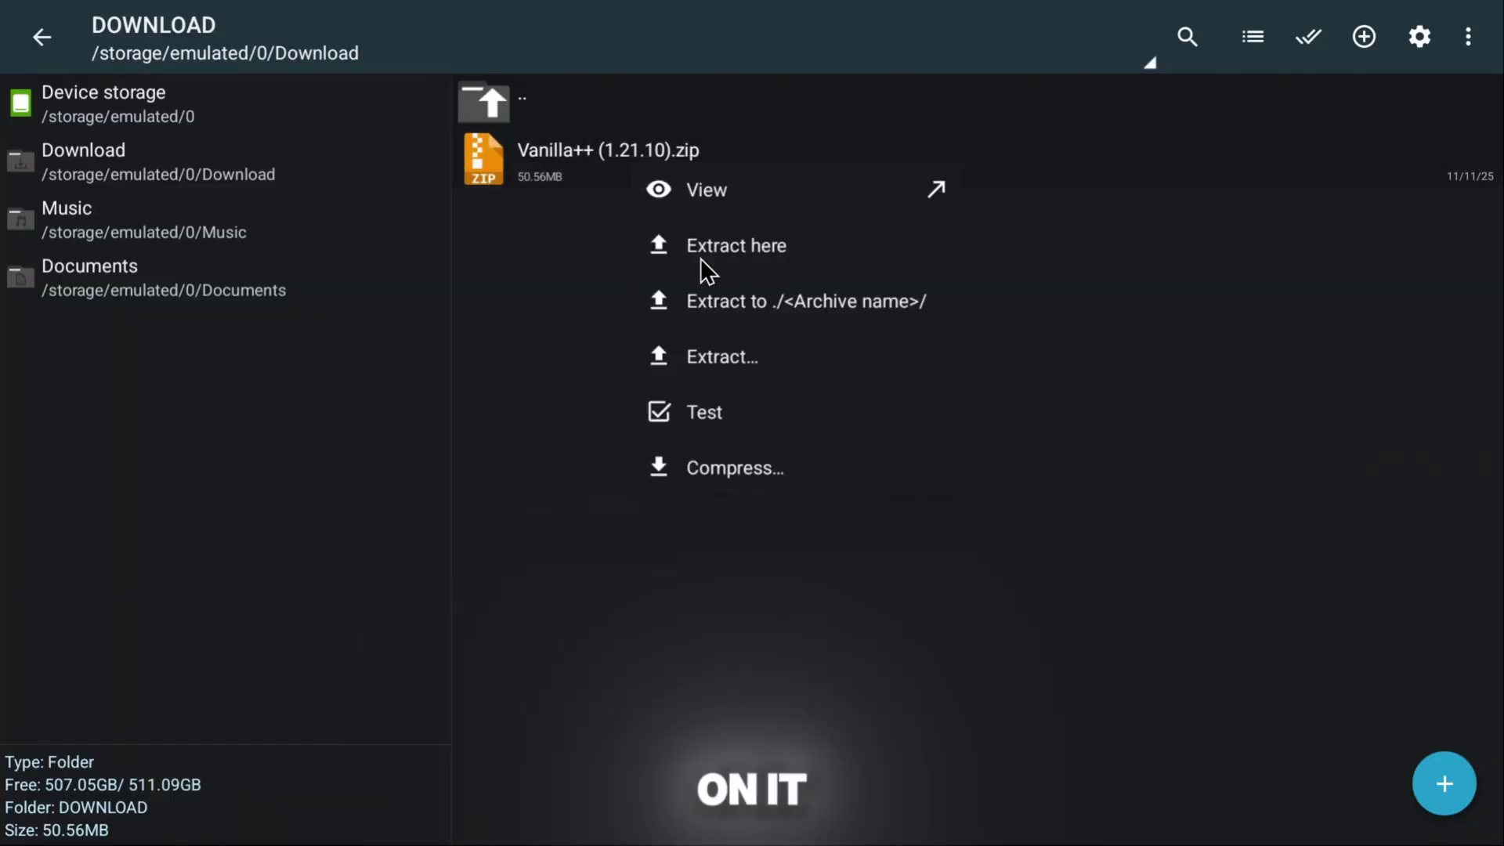
left_click(693, 358)
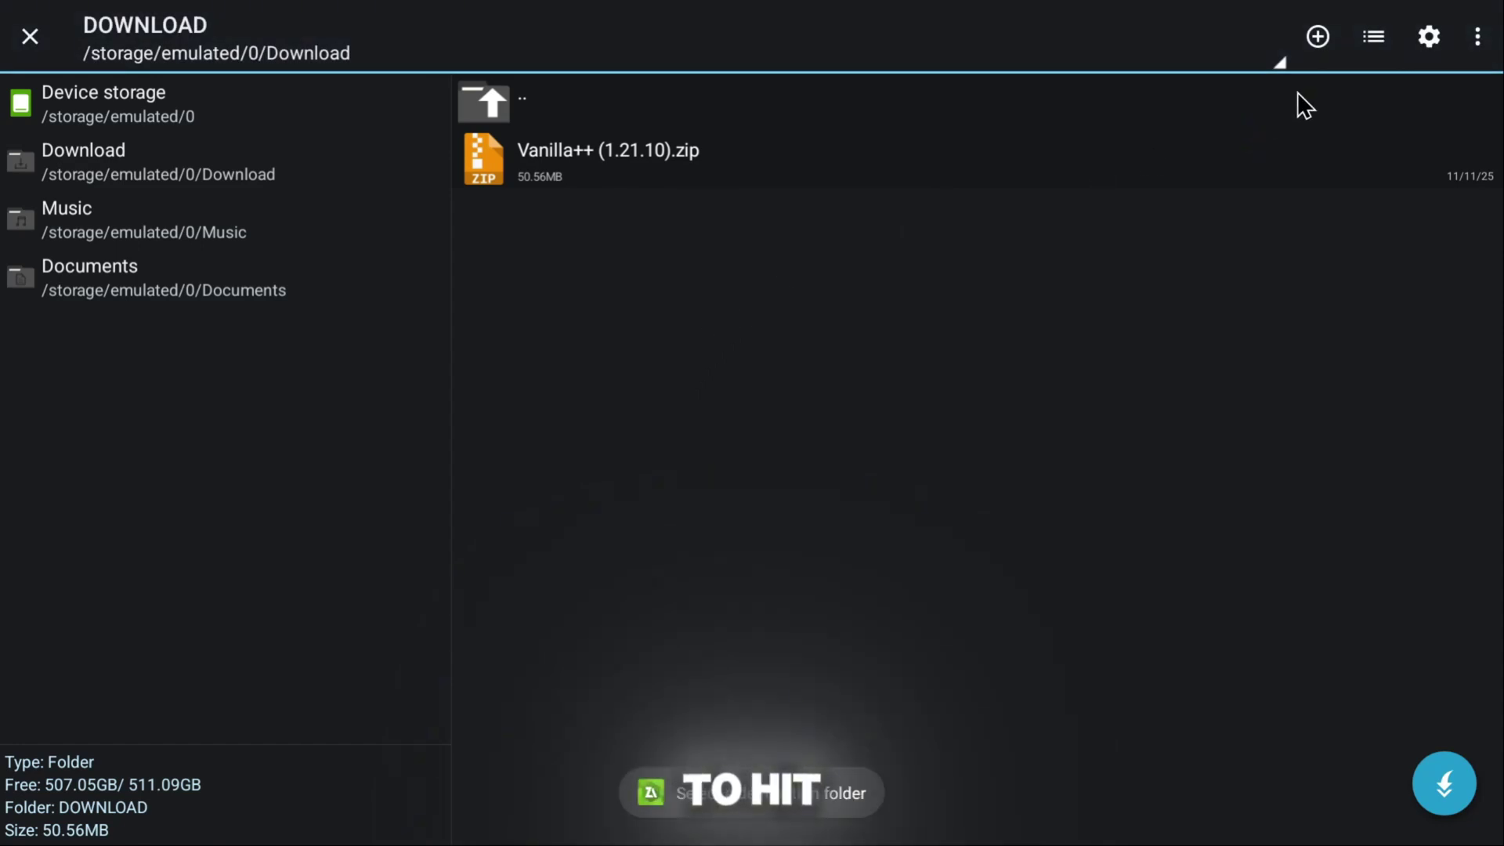
left_click(1318, 38)
left_click(1342, 39)
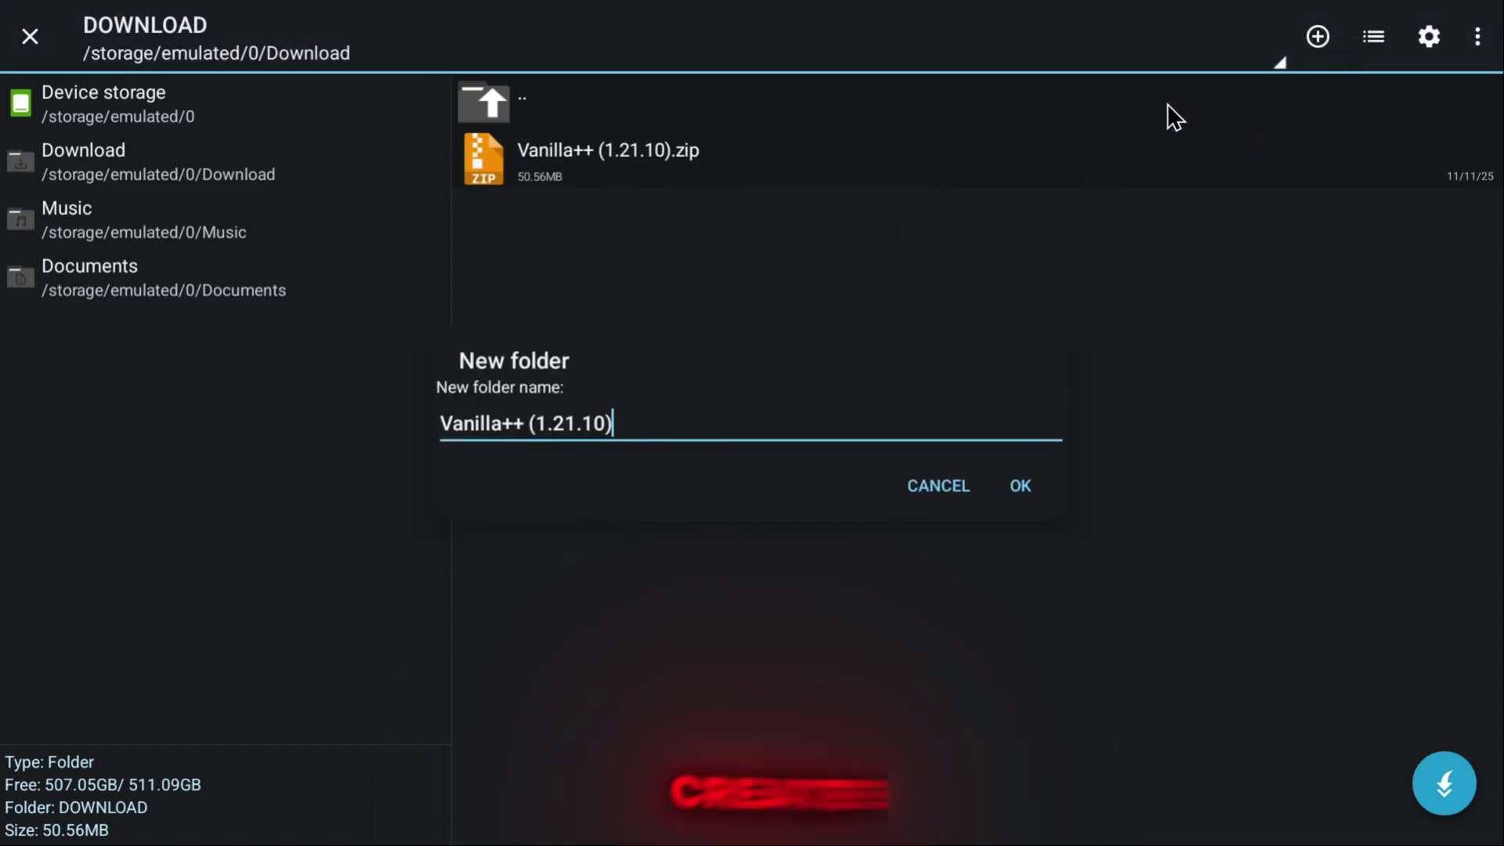
left_click(1021, 487)
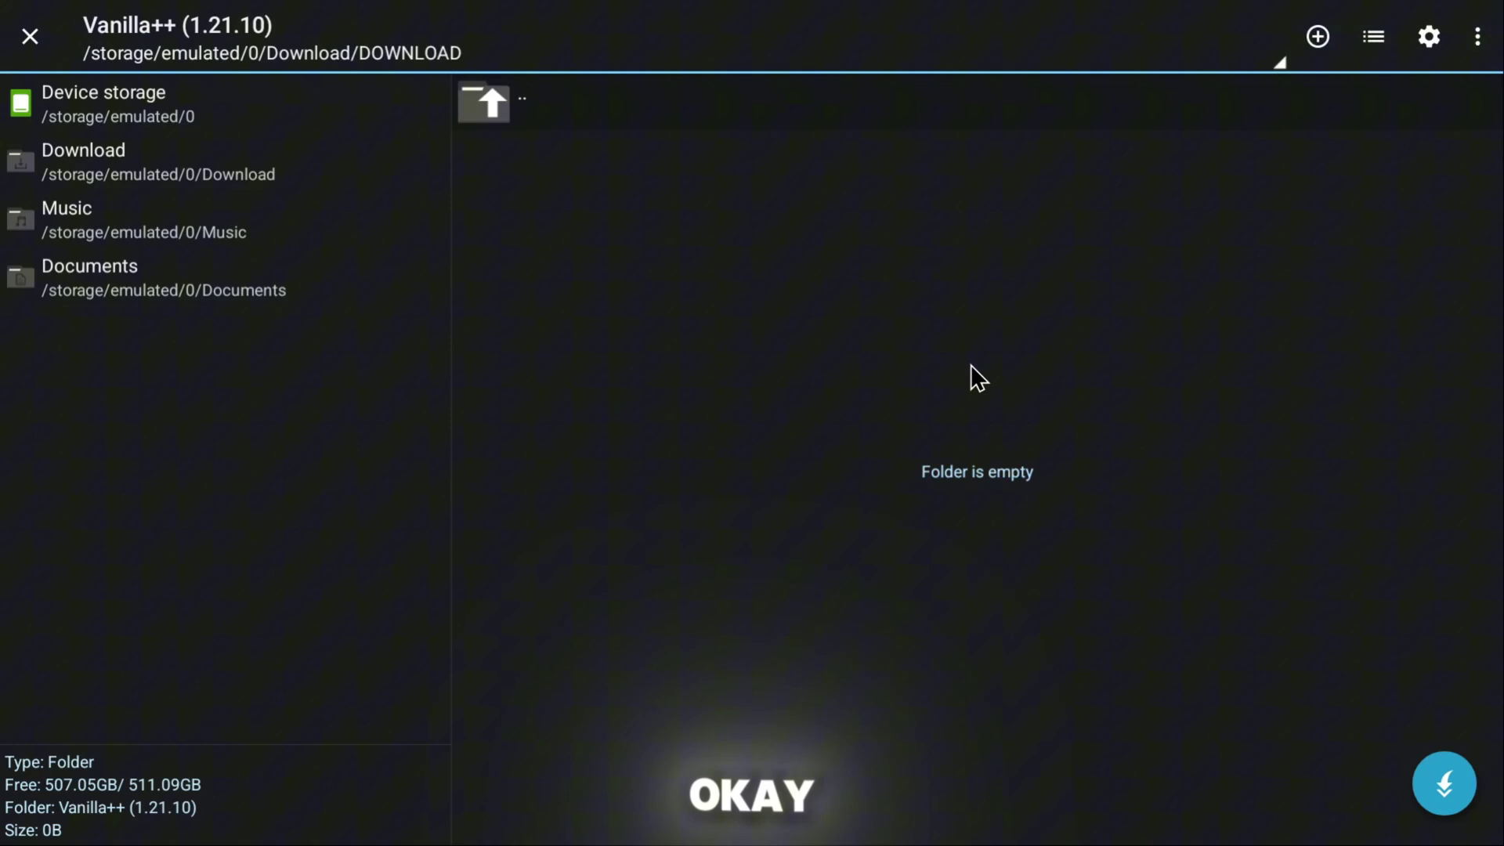
left_click(1448, 786)
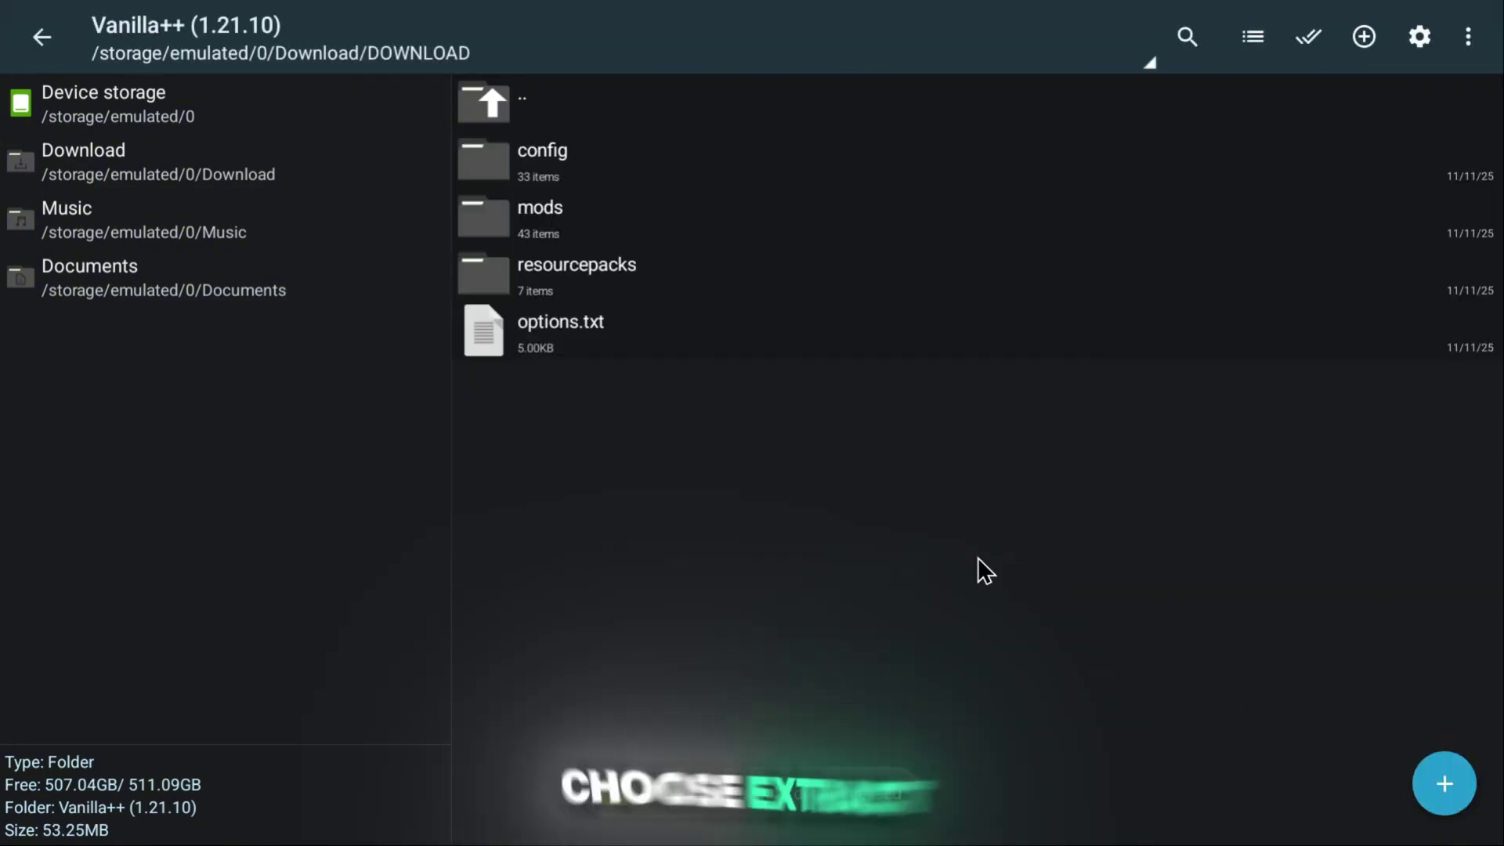
Step: Copy all the extracted modpack files and folders
key("ctrl+a")
right_click(725, 144)
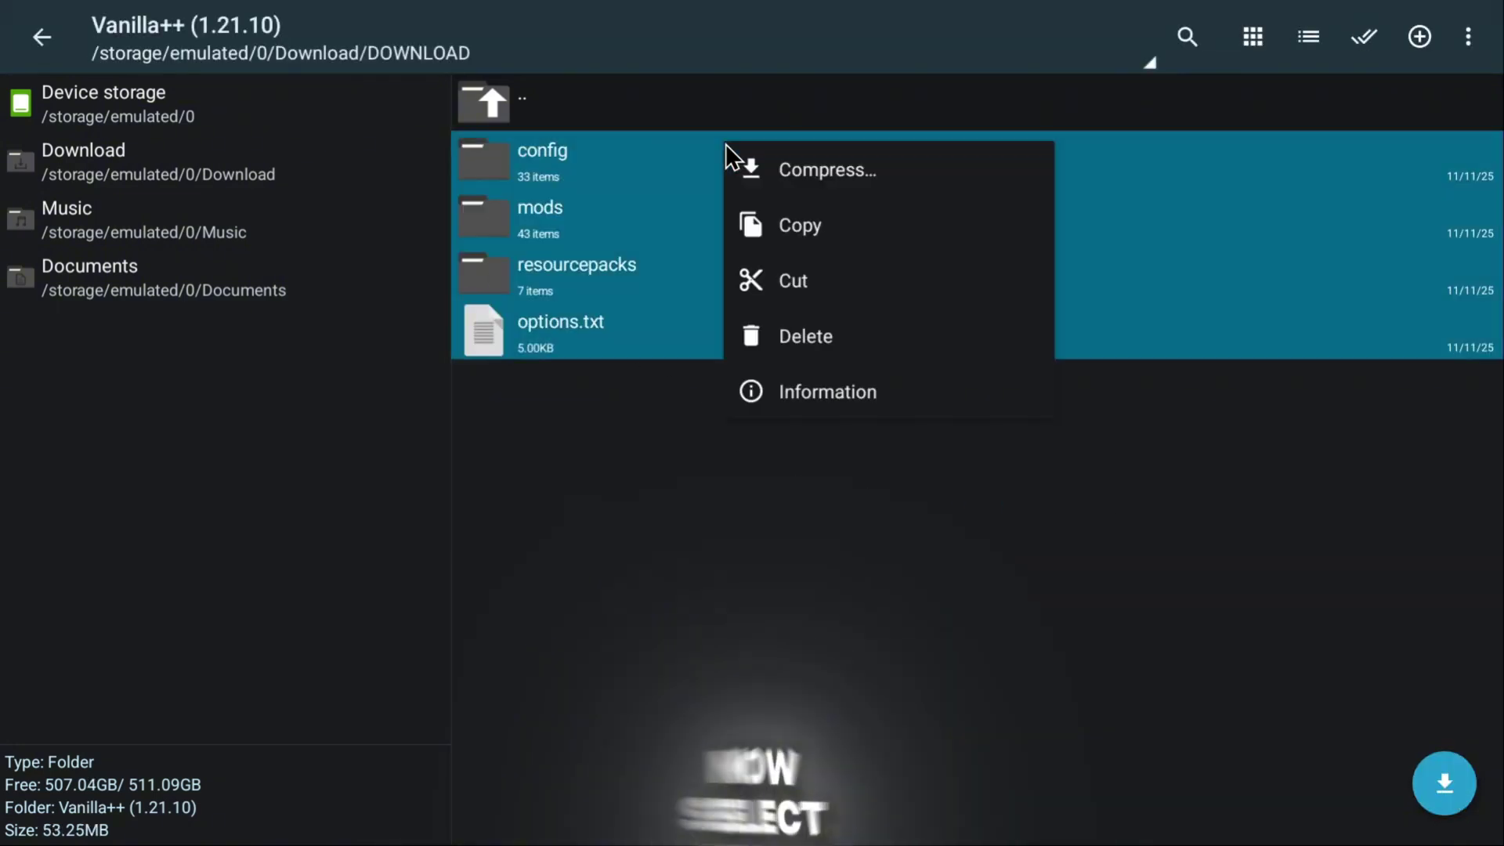
left_click(796, 224)
Step: Paste them into .minecraft/versions/1.21.10 Fabric in Zalith Launcher's data, replacing all duplicates
left_click(356, 353)
left_click(336, 180)
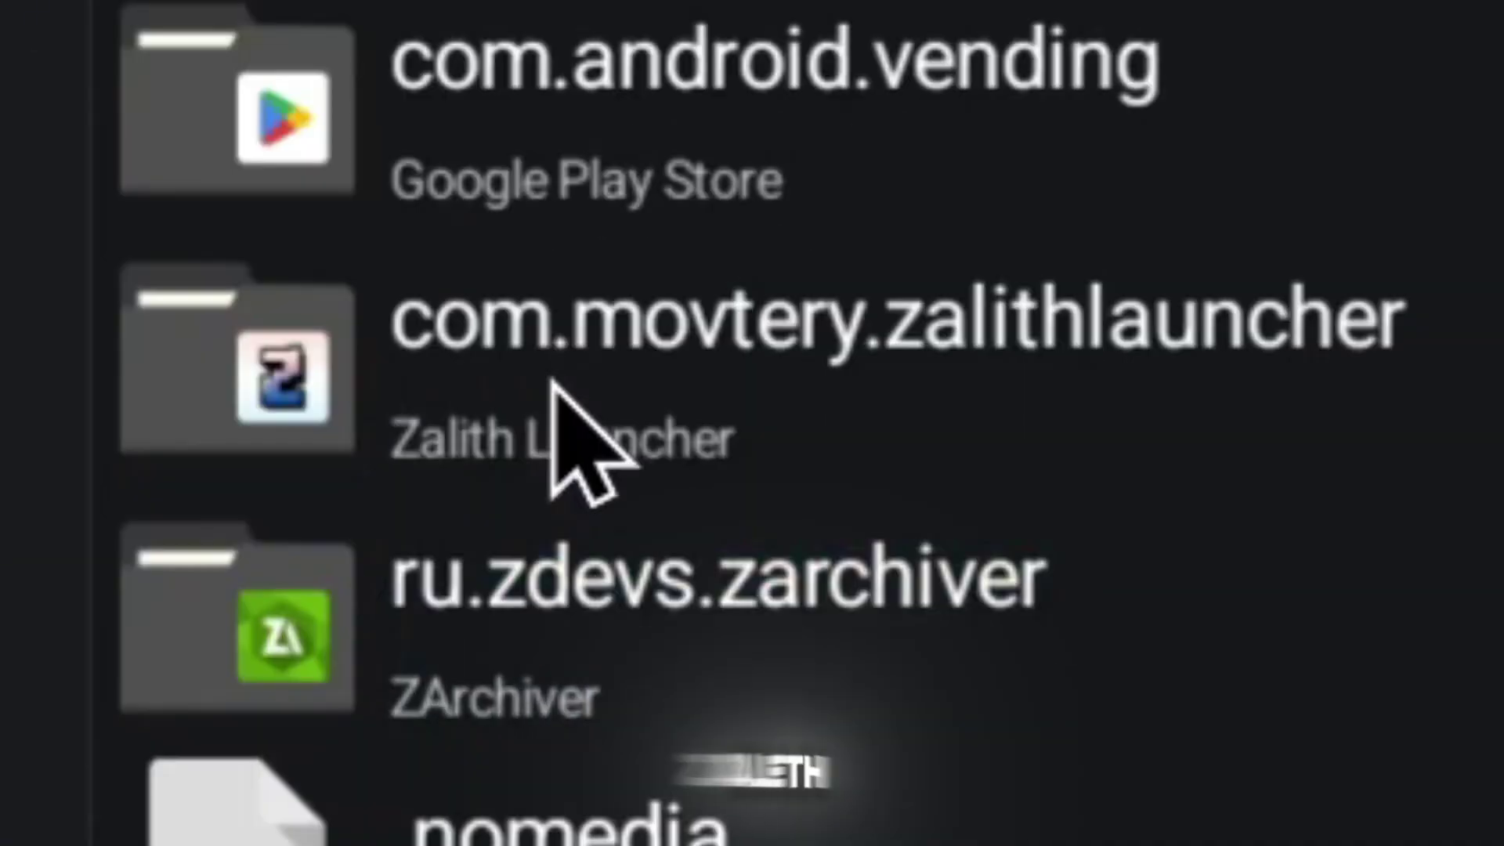
left_click(552, 383)
left_click(537, 225)
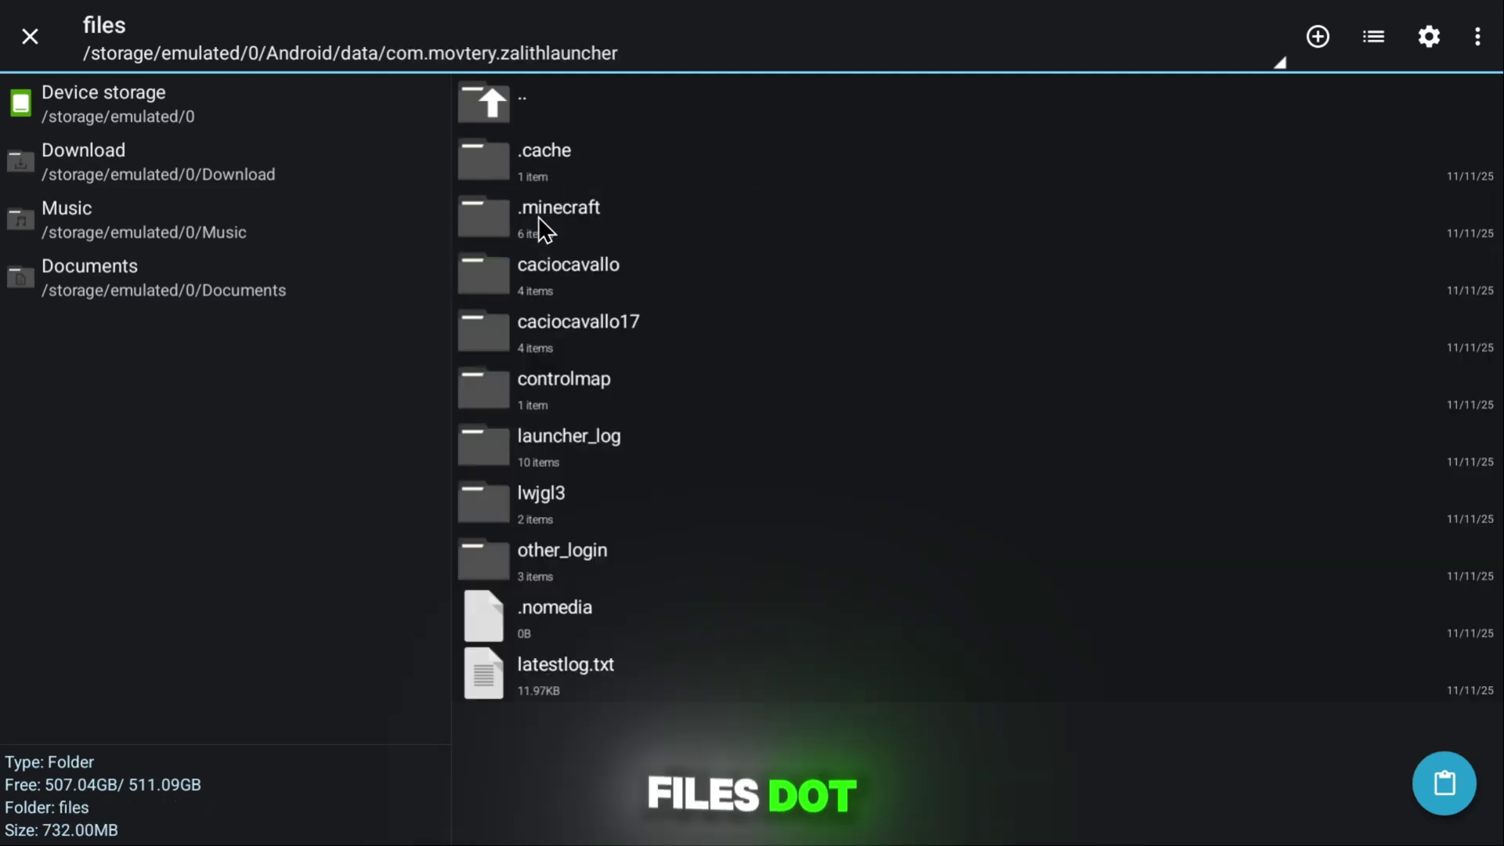
left_click(537, 219)
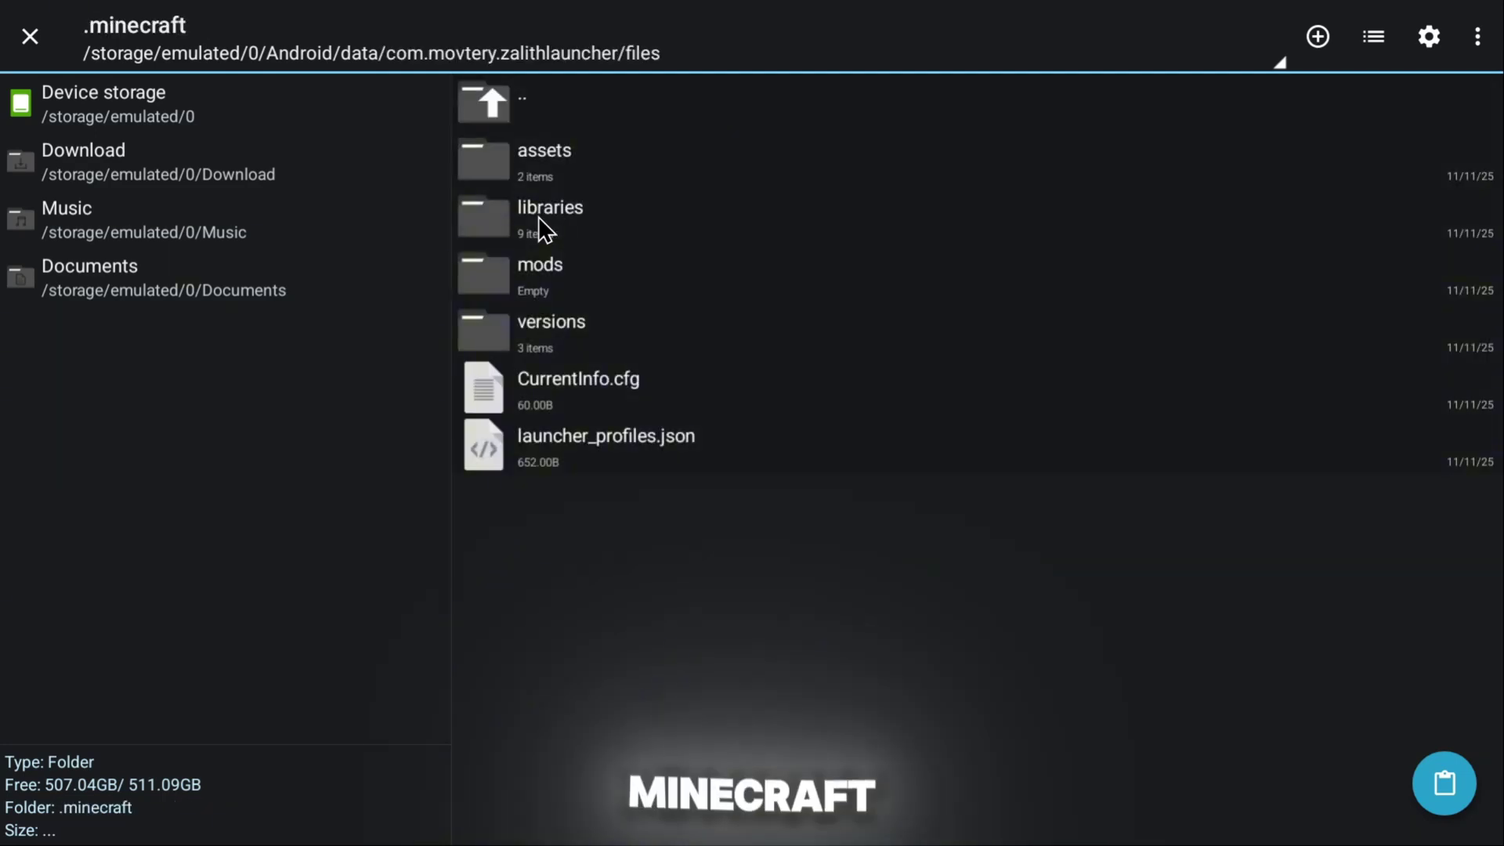
left_click(536, 335)
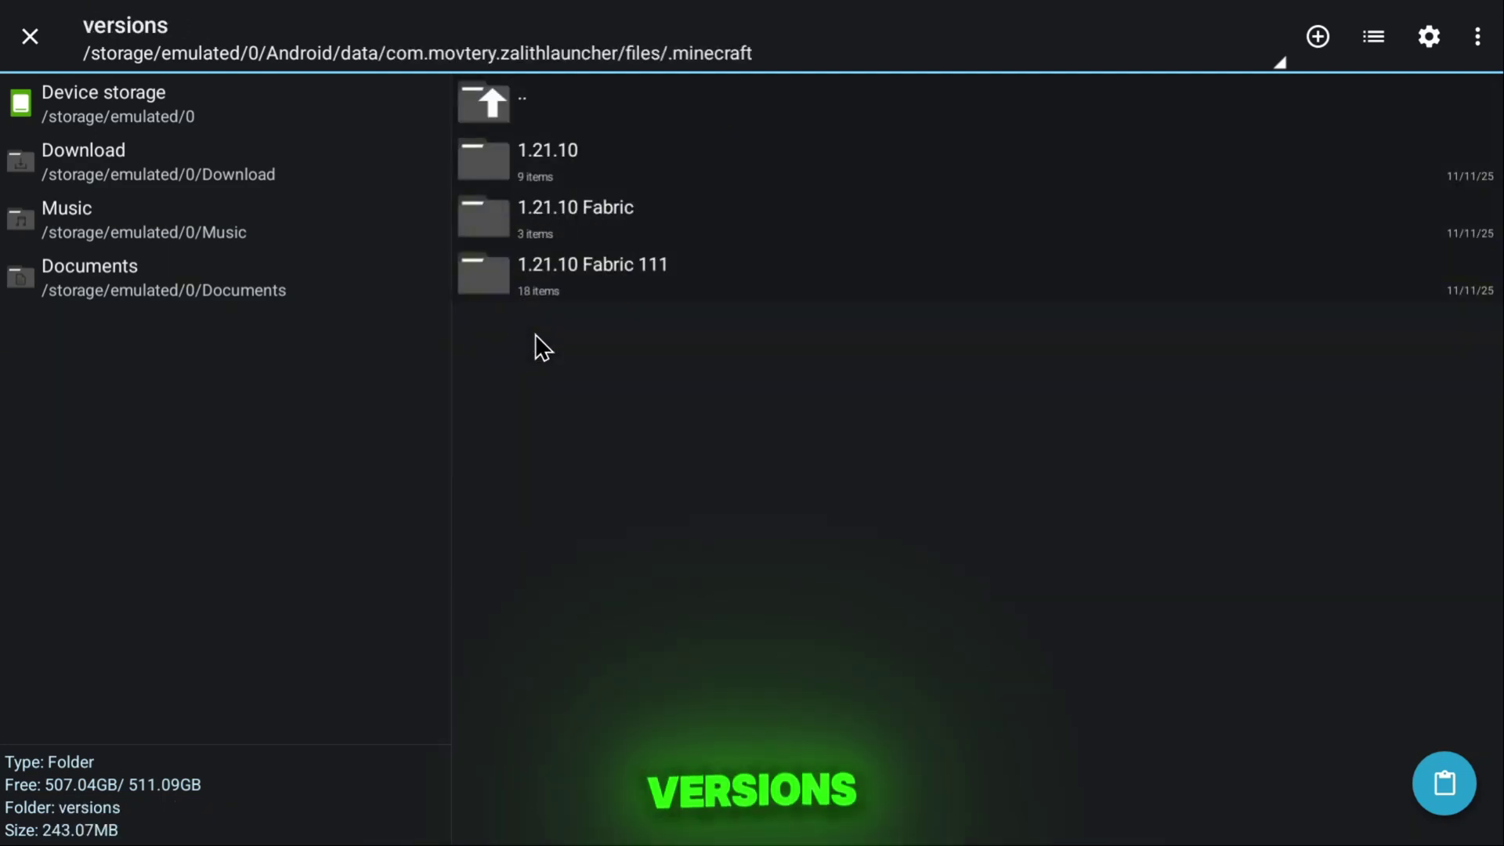
left_click(535, 222)
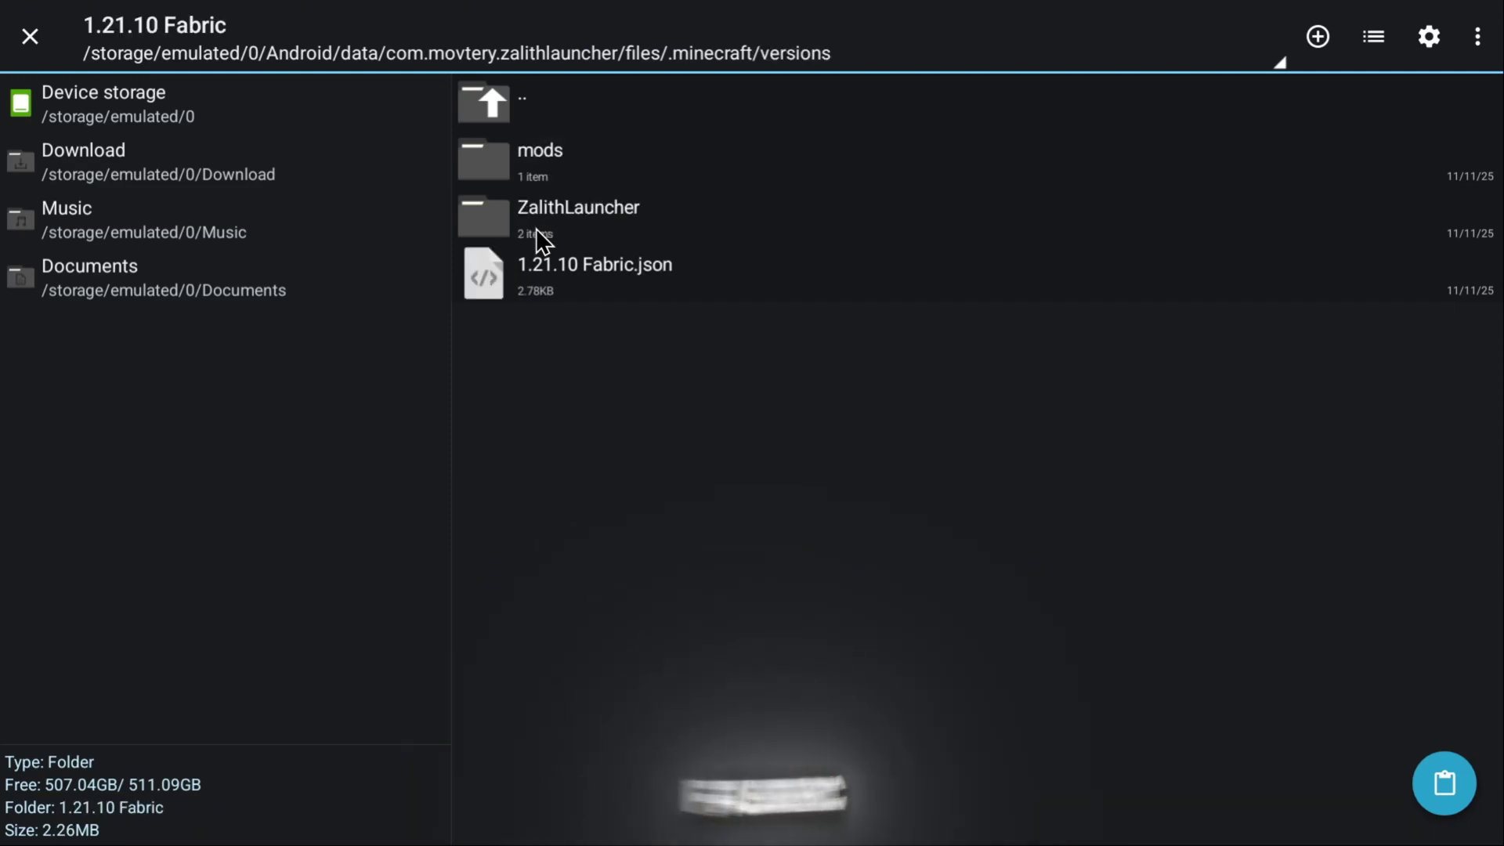
left_click(1445, 783)
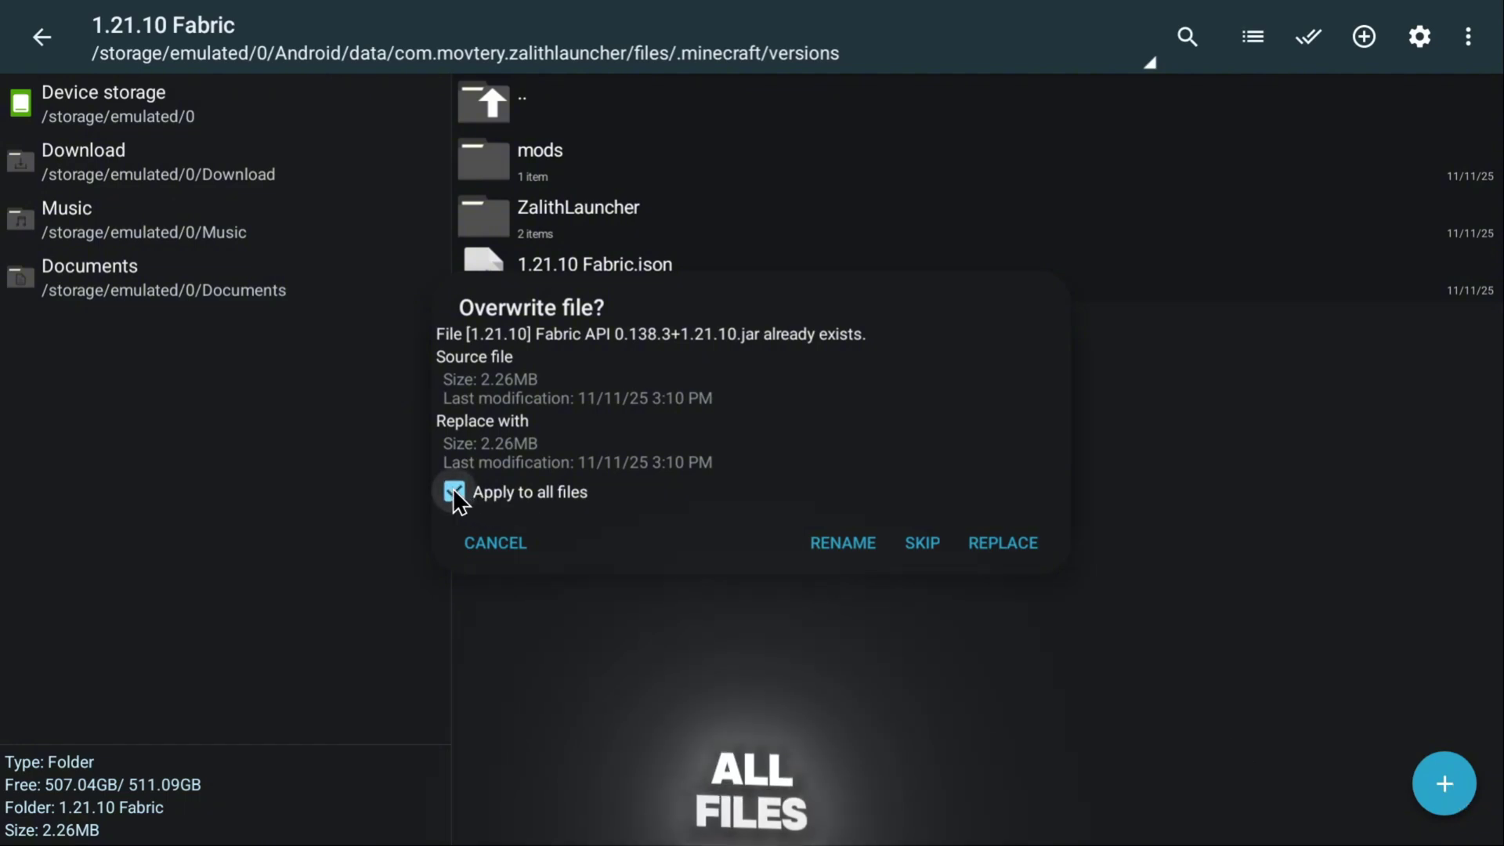
left_click(999, 543)
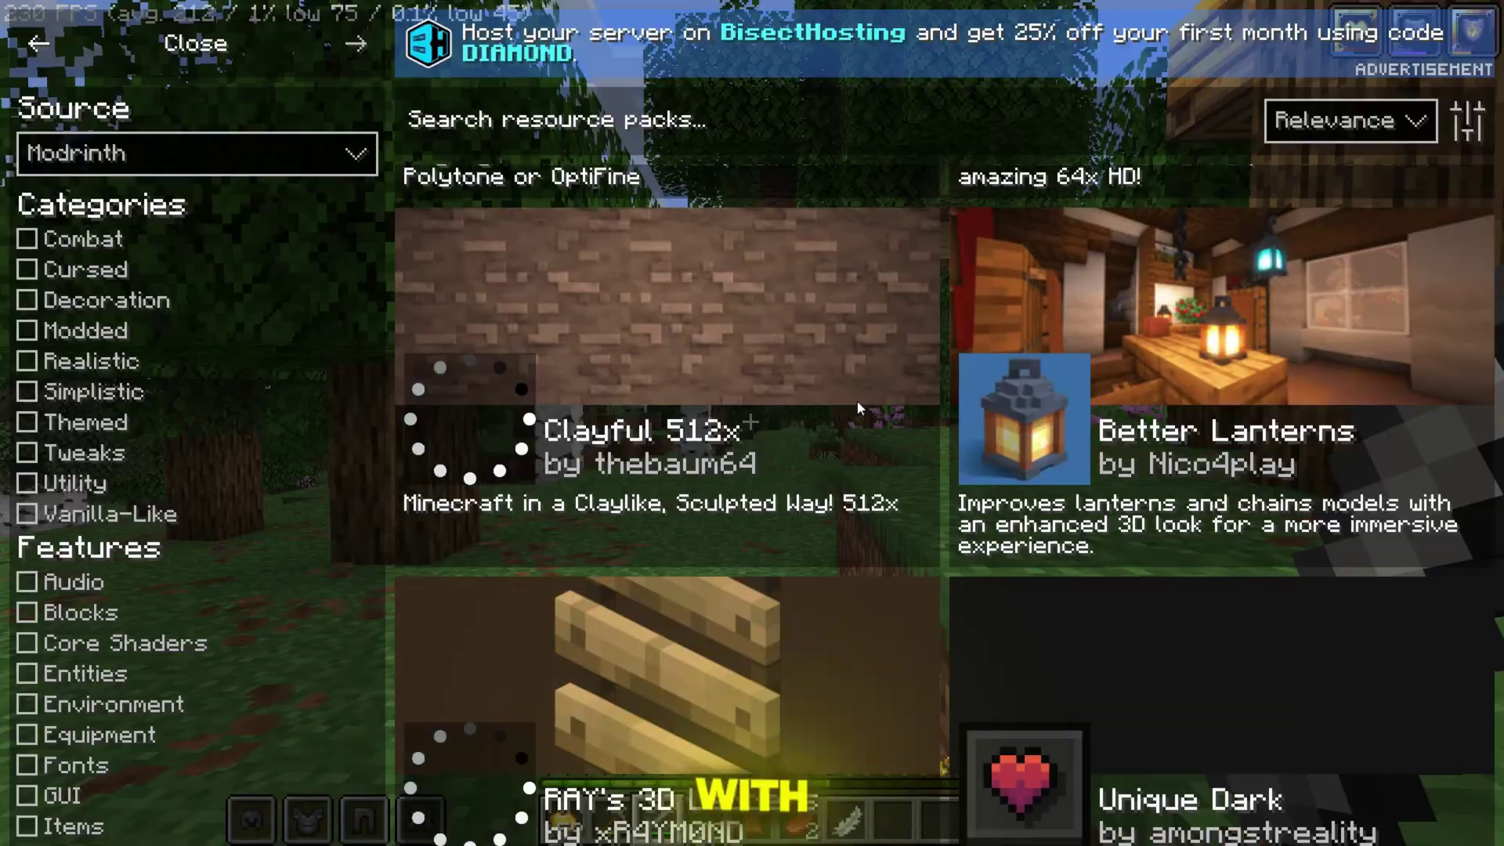
Step: Browse the Modrinth pack list in Resourceify and open the Patrix 32x resource pack
scroll(857, 401, "down", 5)
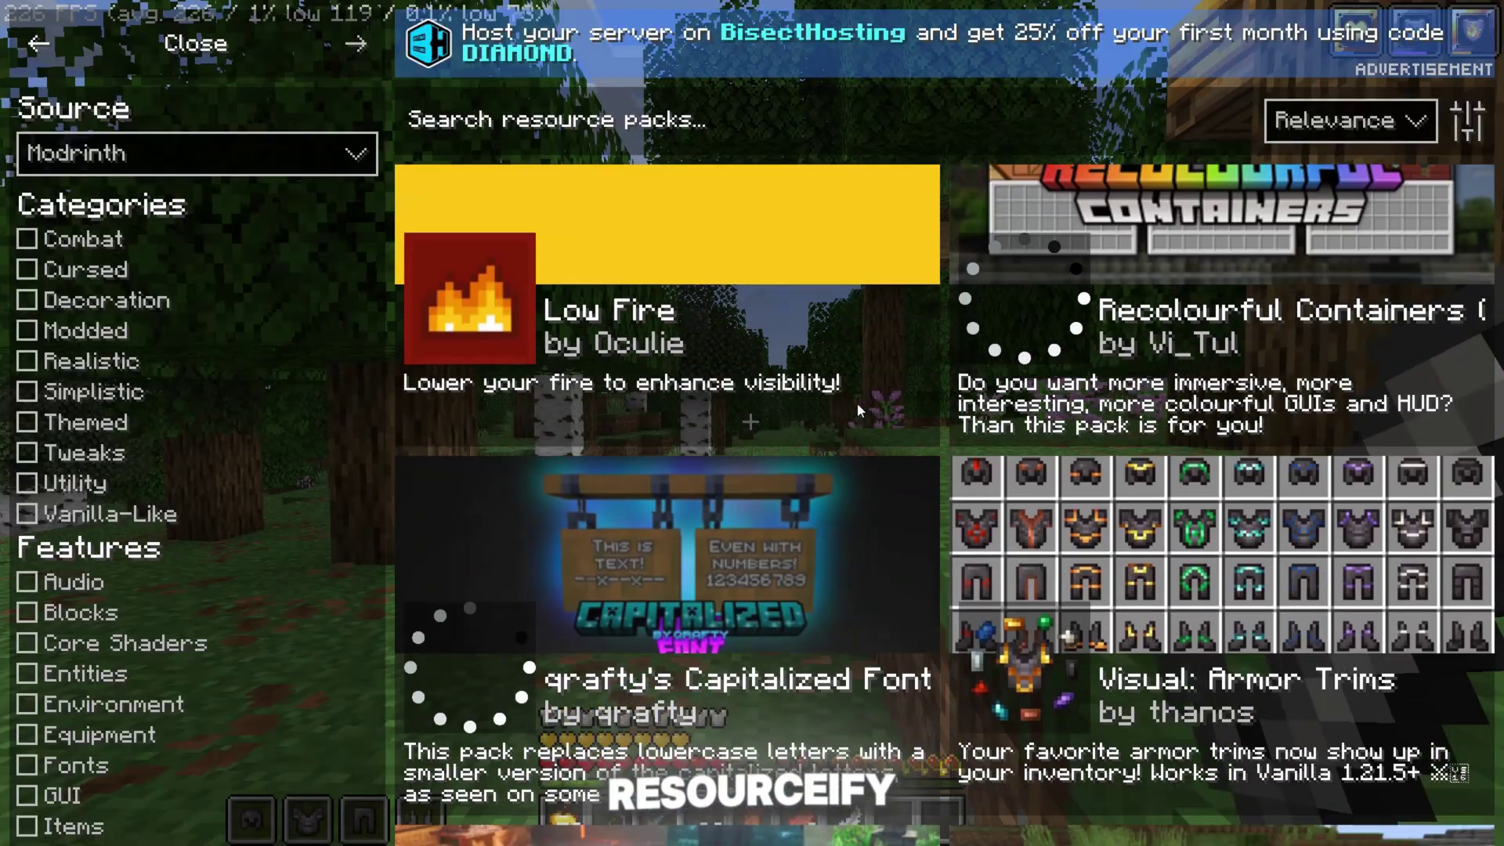
scroll(857, 402, "down", 6)
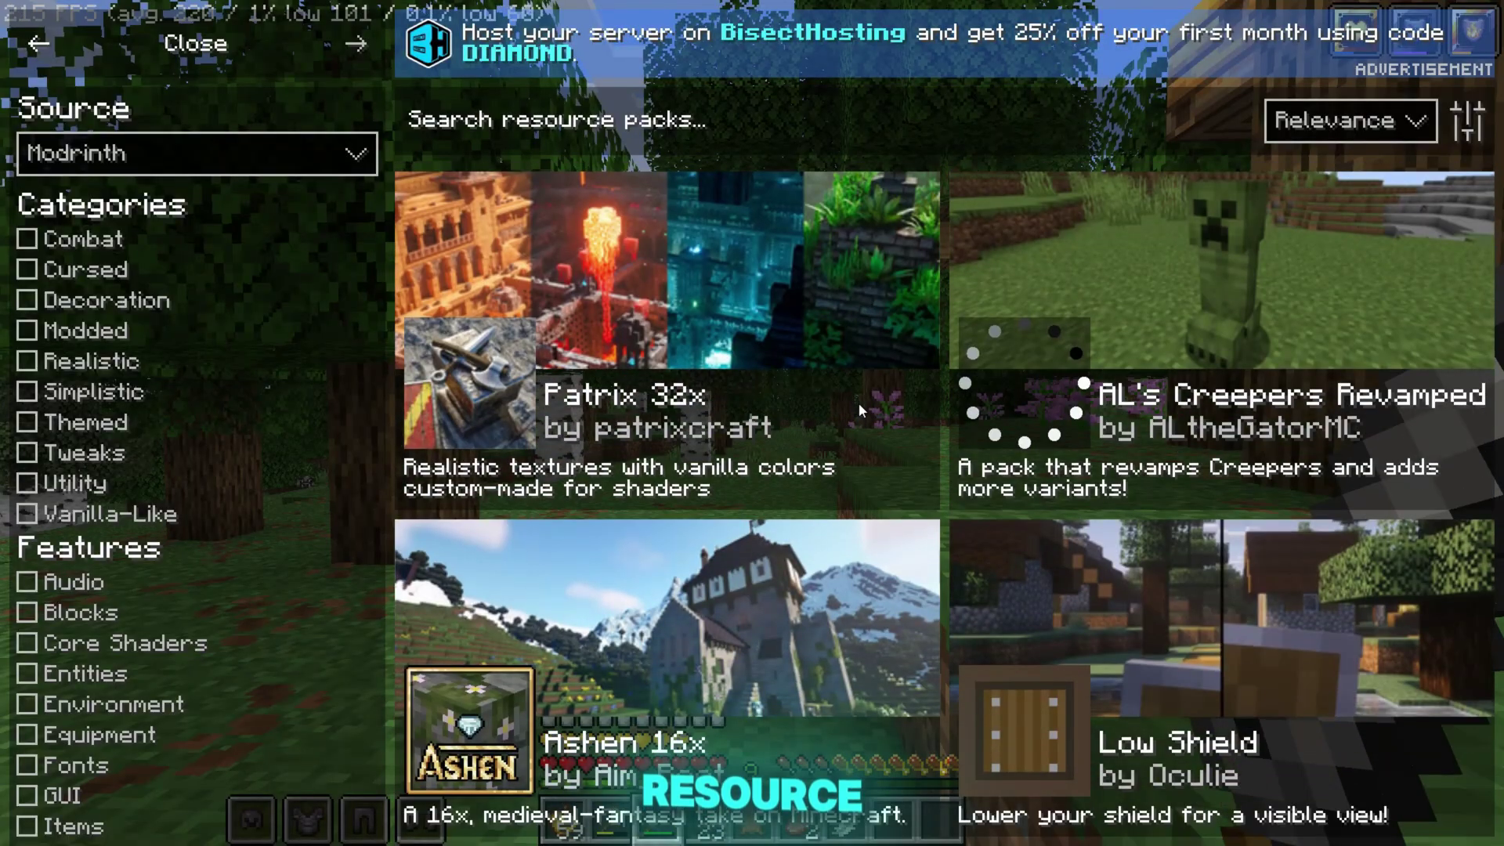
scroll(858, 402, "up", 2)
left_click(819, 399)
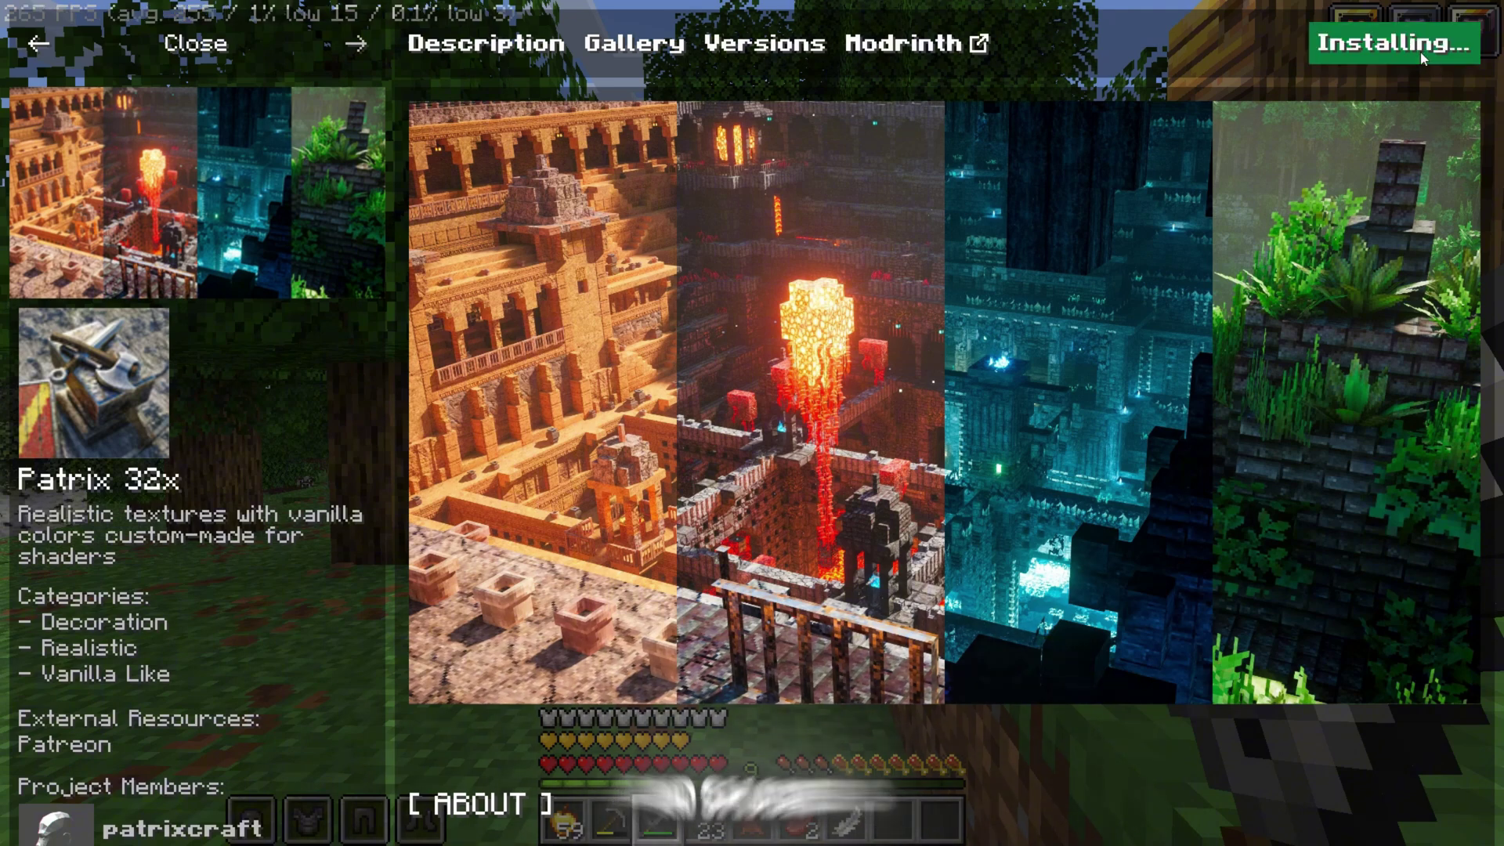
scroll(1055, 488, "down", 3)
scroll(1055, 489, "up", 3)
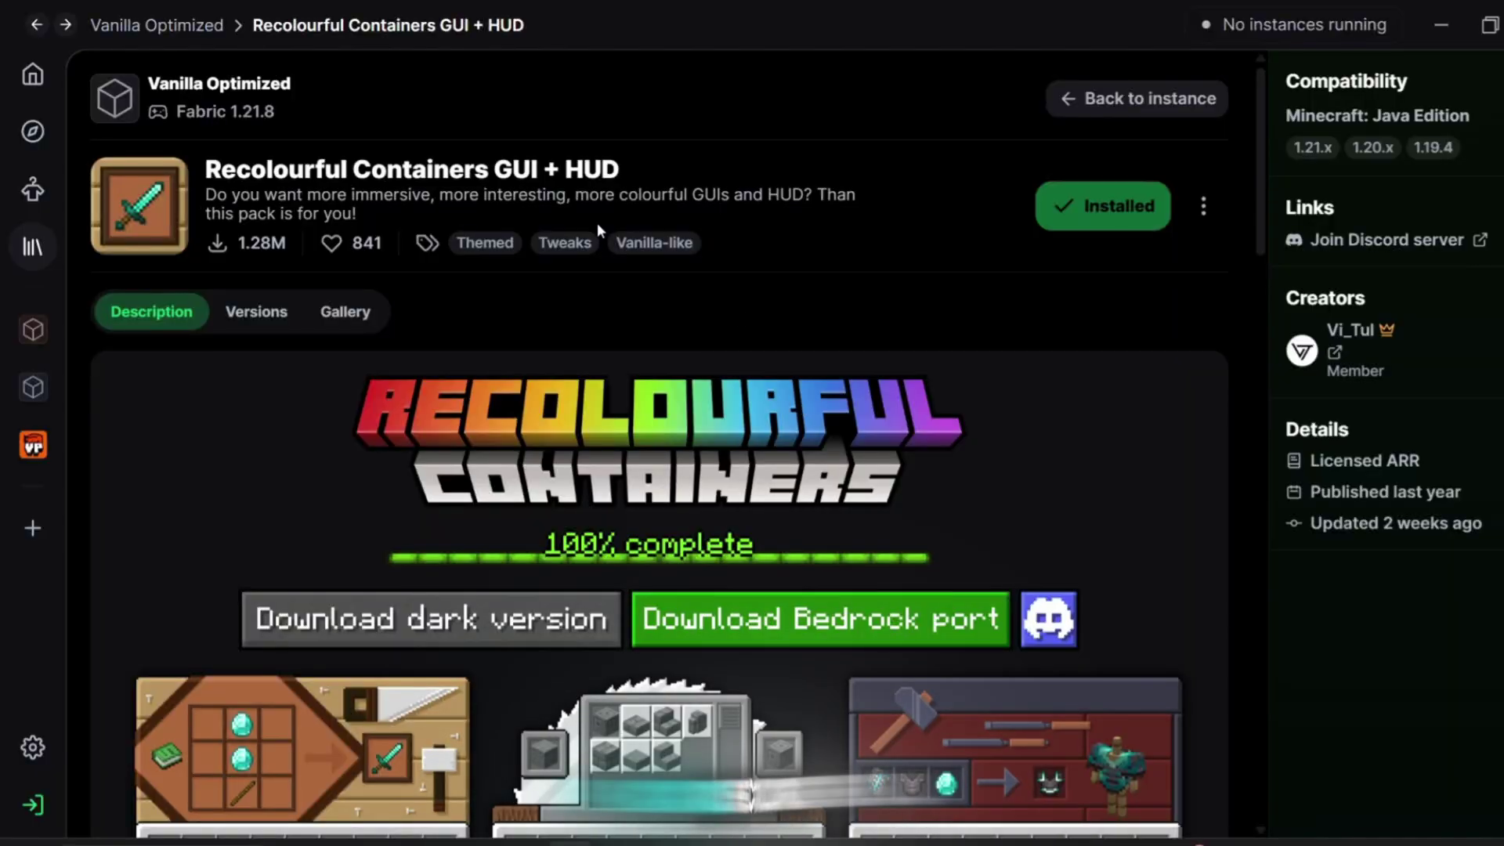
scroll(597, 224, "down", 6)
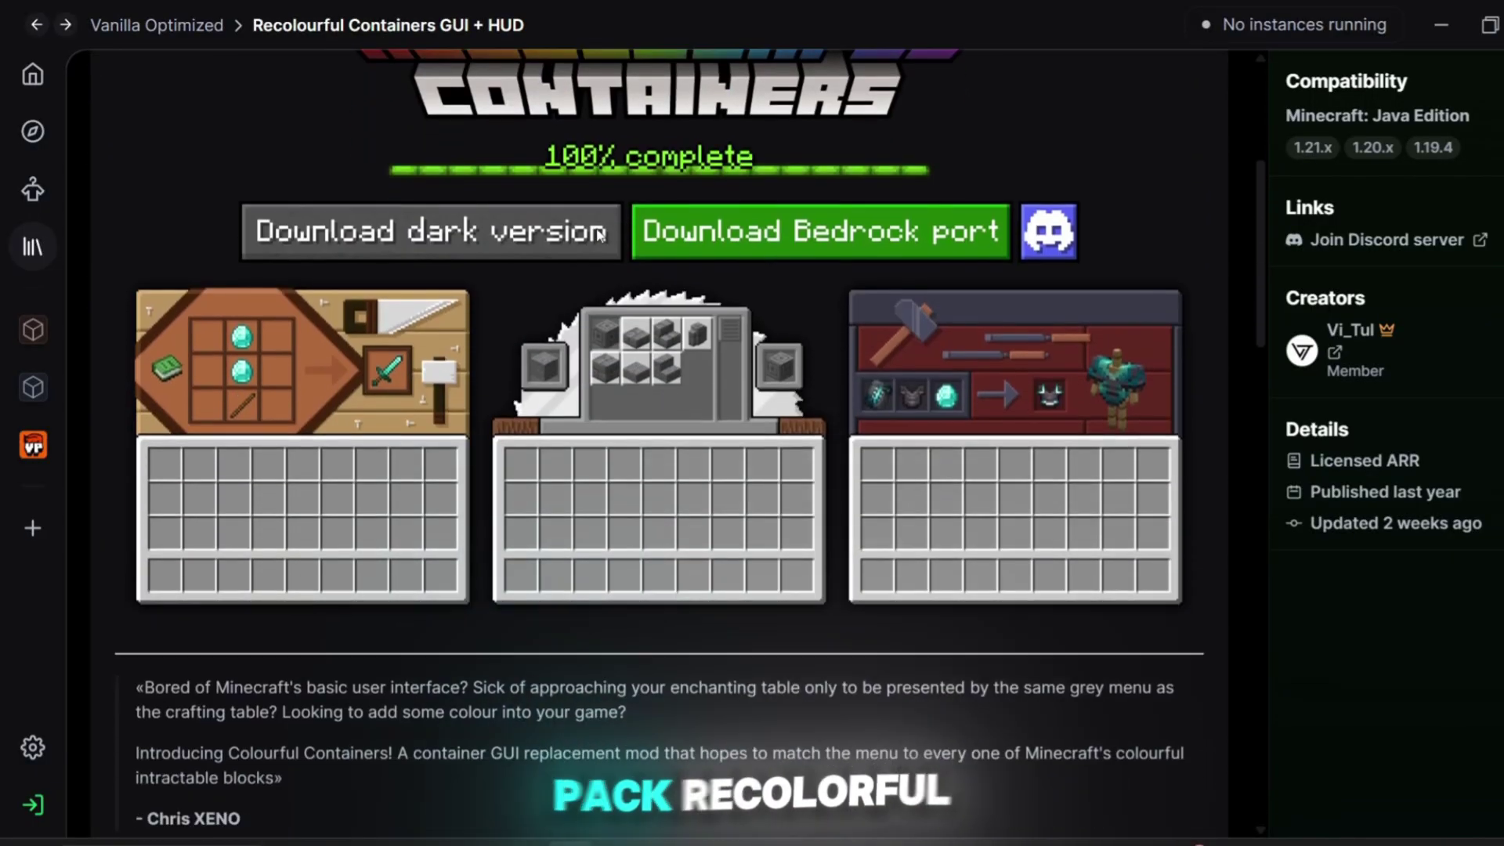
scroll(600, 235, "up", 5)
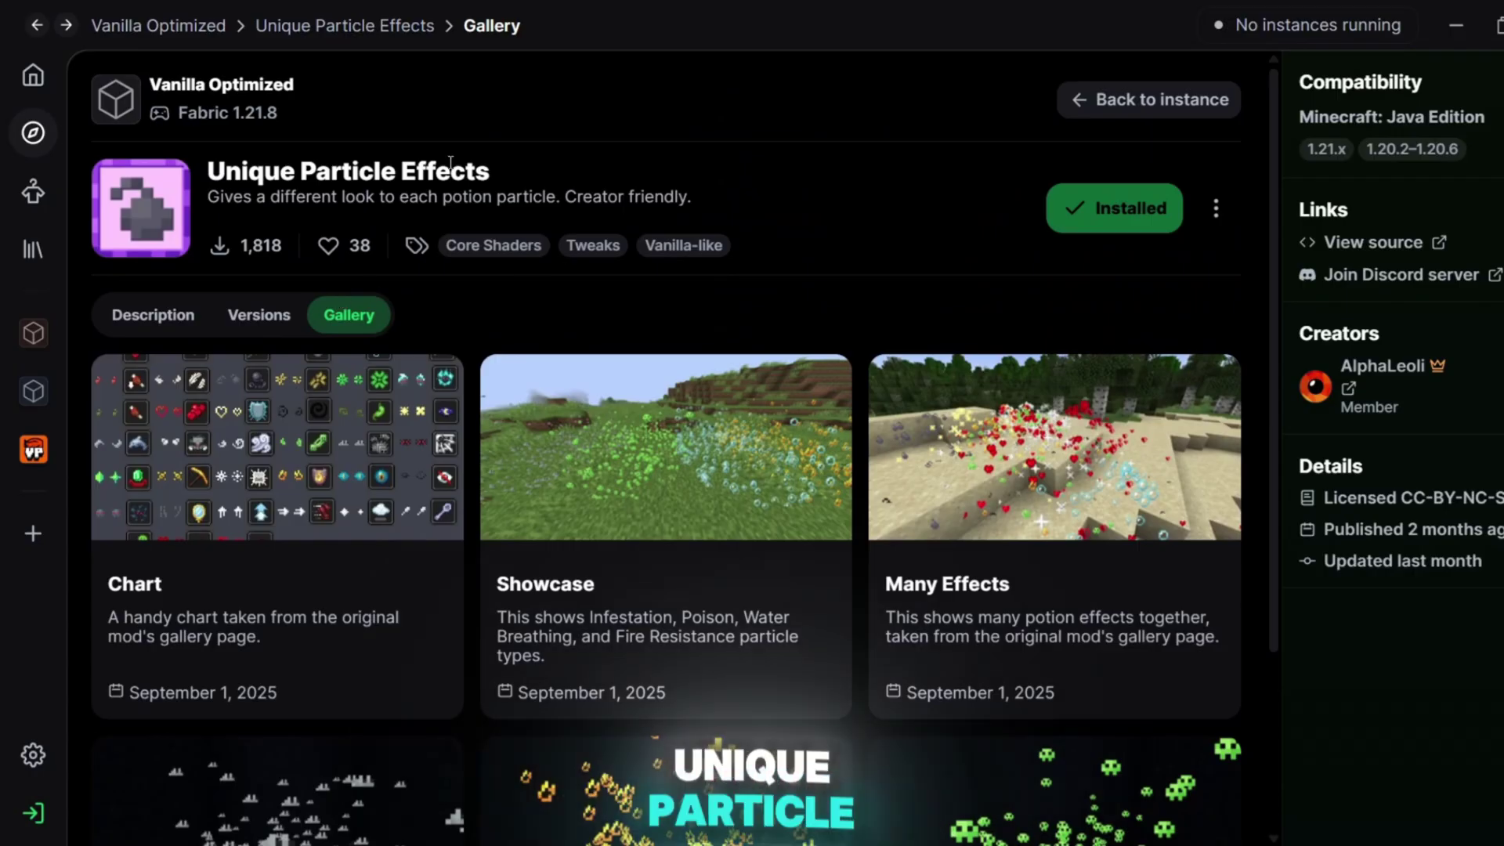
scroll(375, 252, "down", 3)
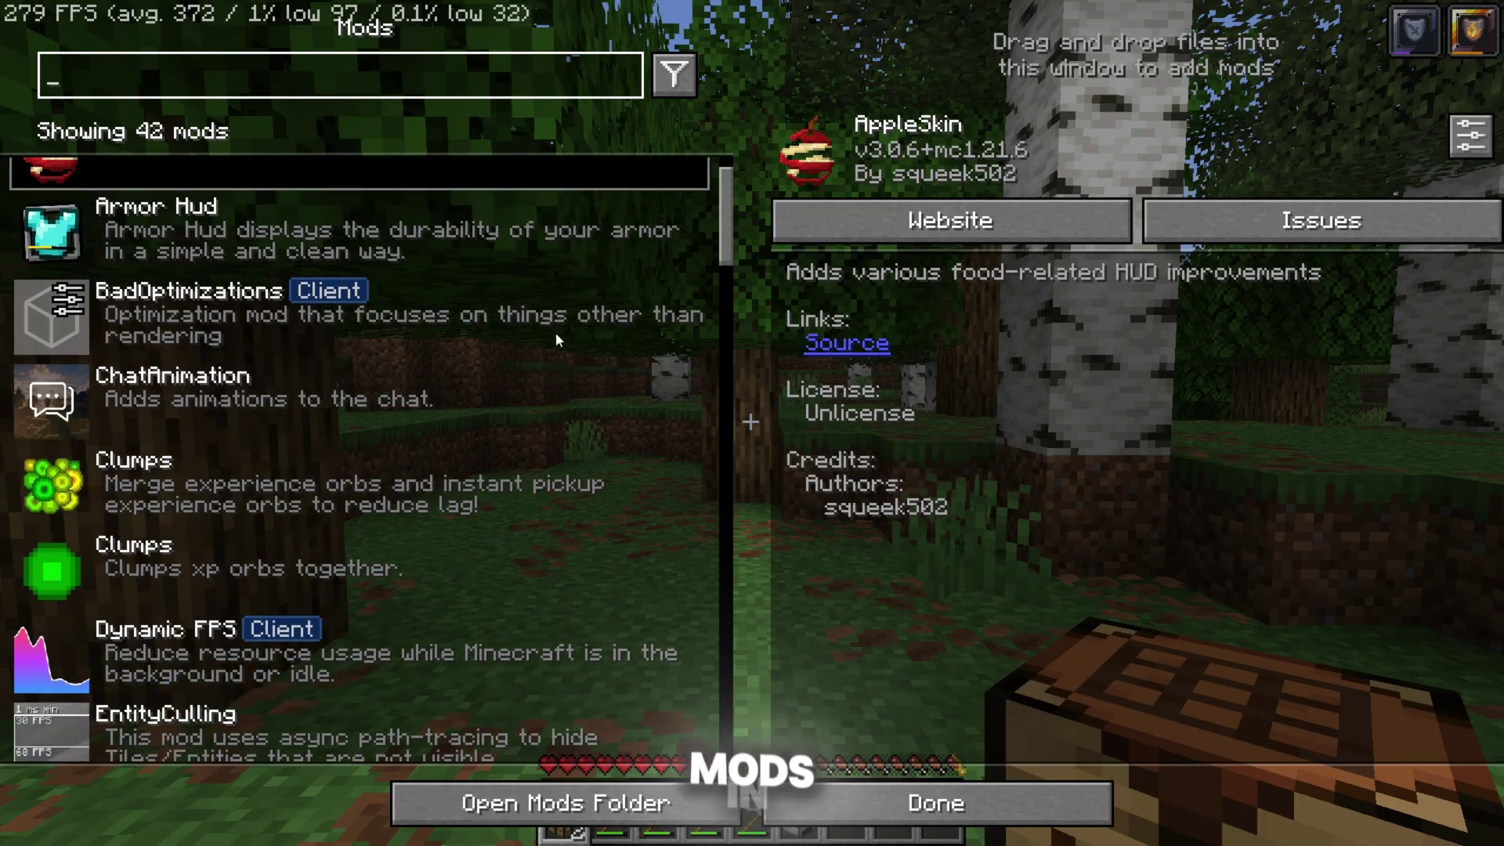
scroll(553, 333, "down", 5)
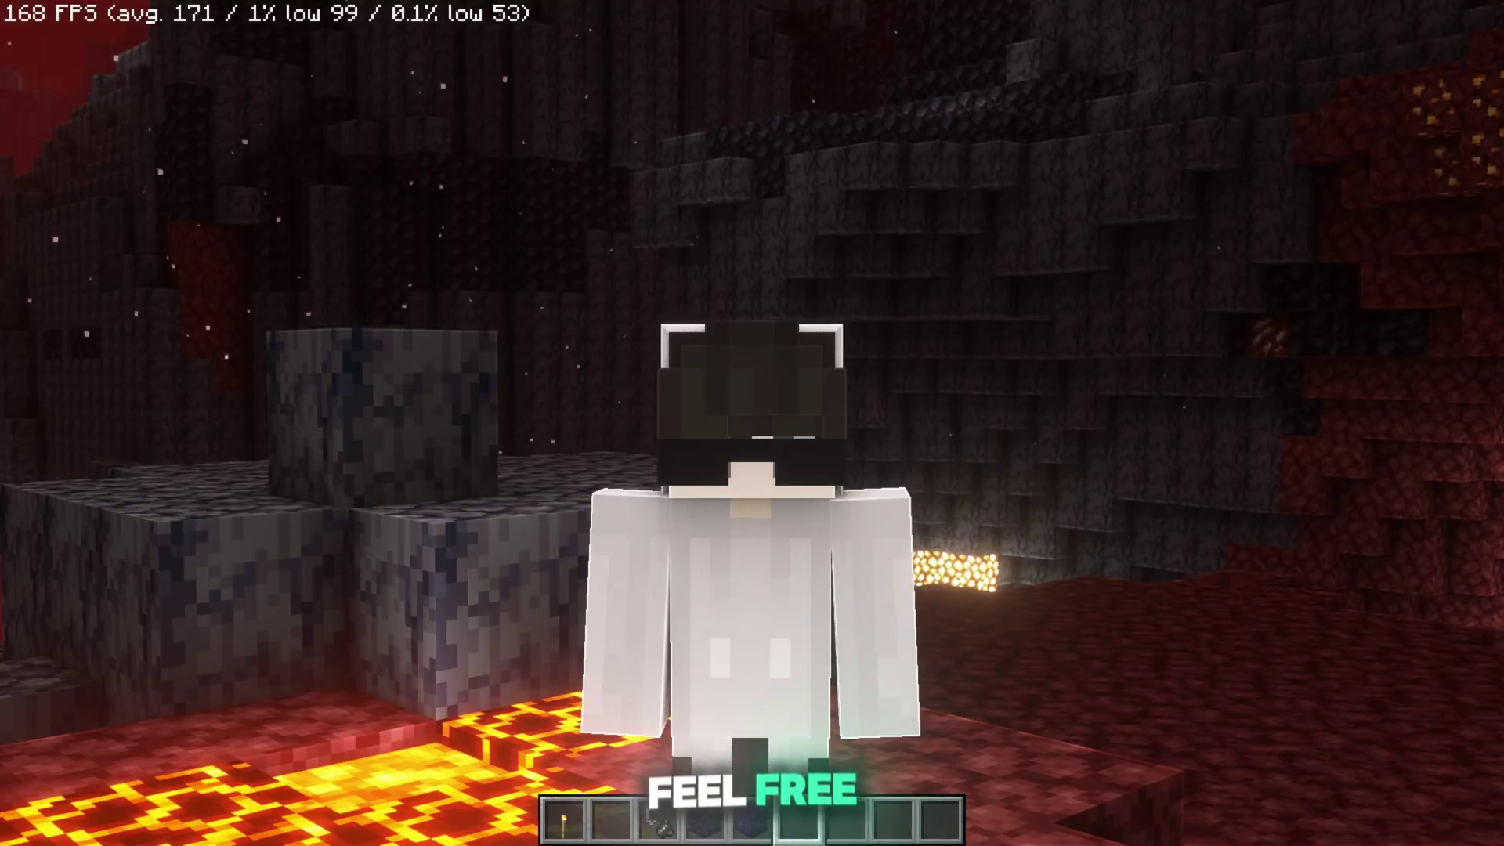